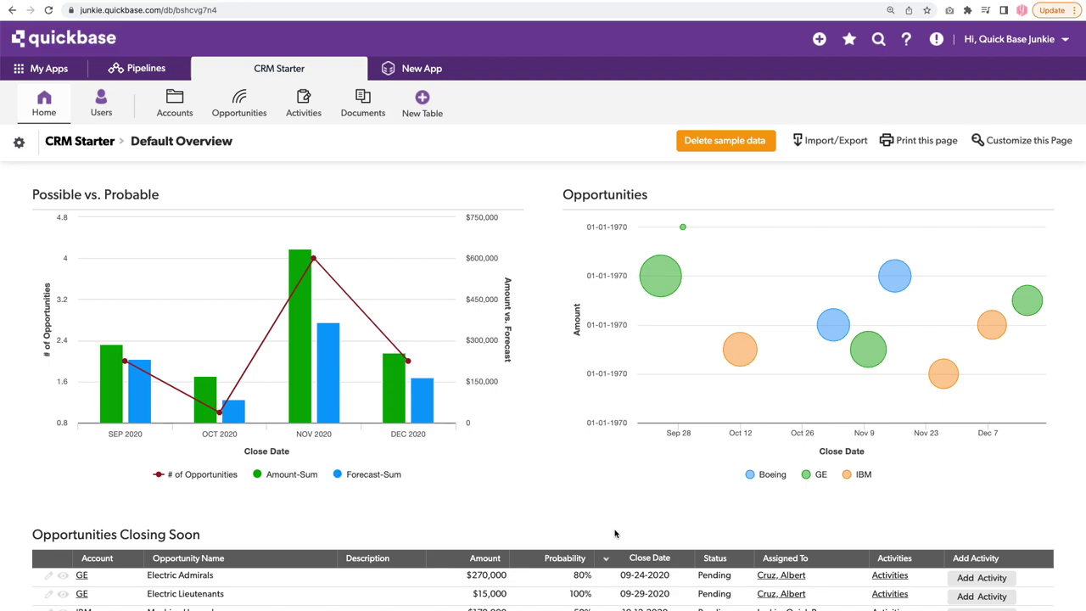
Step: Open the app's Pages settings, check which page types can be created, and cancel without creating one
click(19, 143)
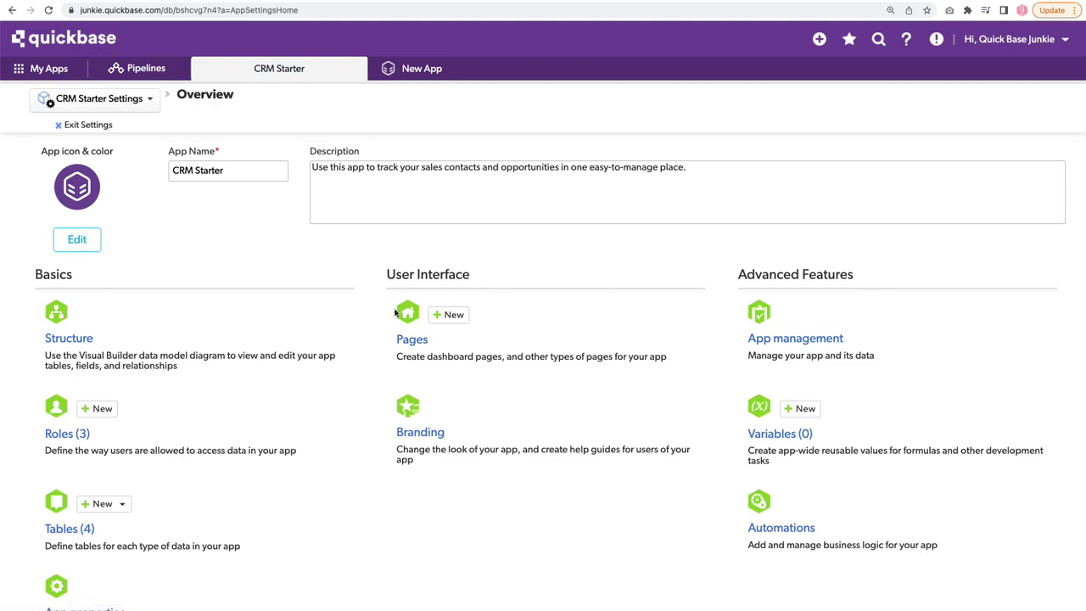
click(410, 341)
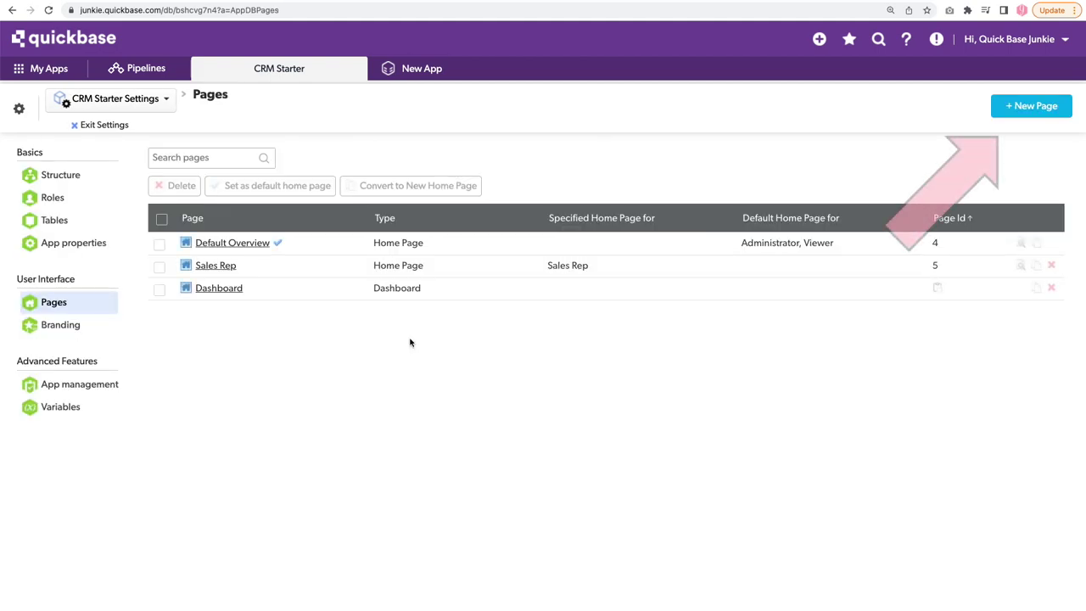
click(1035, 109)
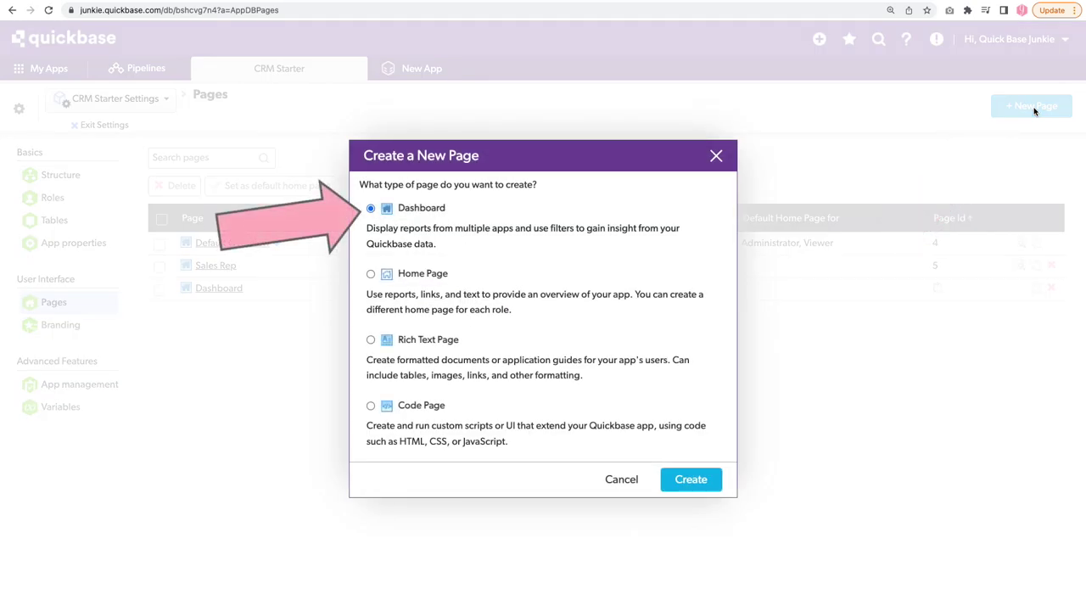
click(628, 481)
Step: Open the Dashboard page, unlock it for editing, and start a Button widget in the empty slot beside Possible vs. Probable
click(224, 290)
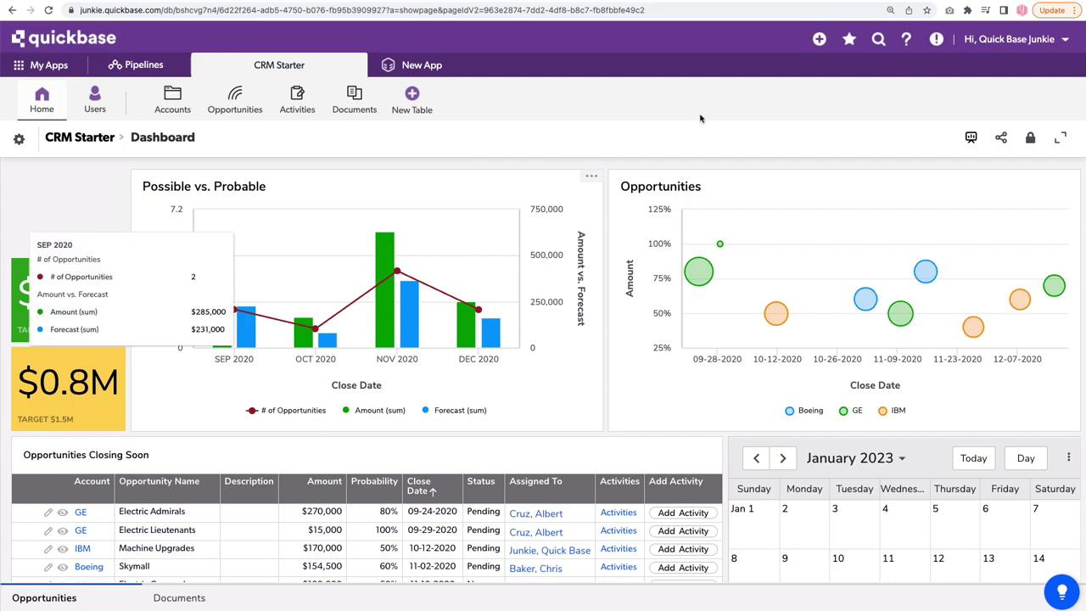
click(1031, 138)
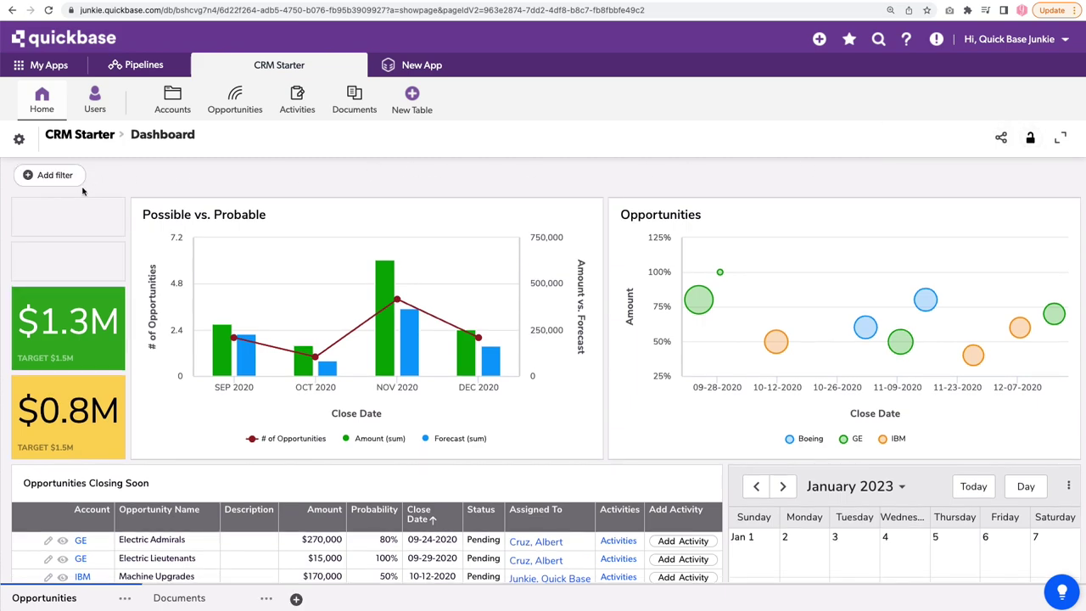
mouse_move(69, 219)
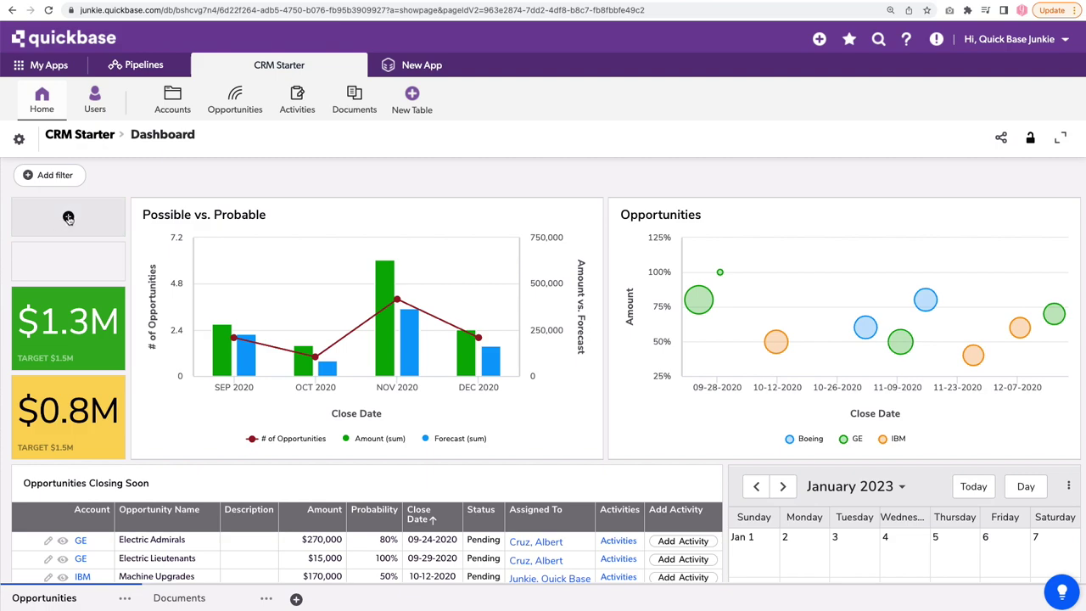
click(69, 218)
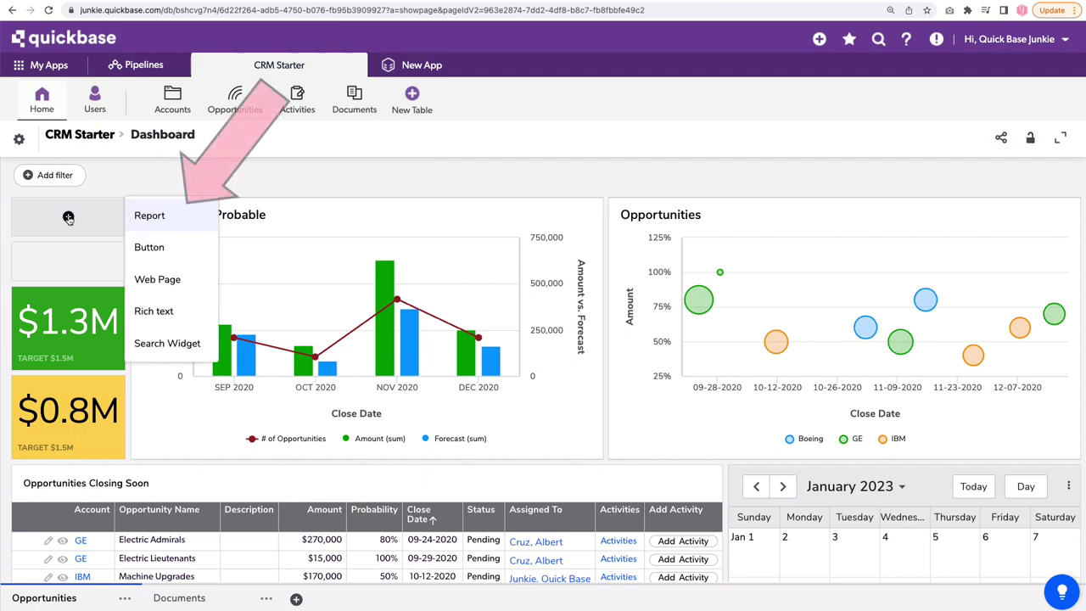
click(149, 248)
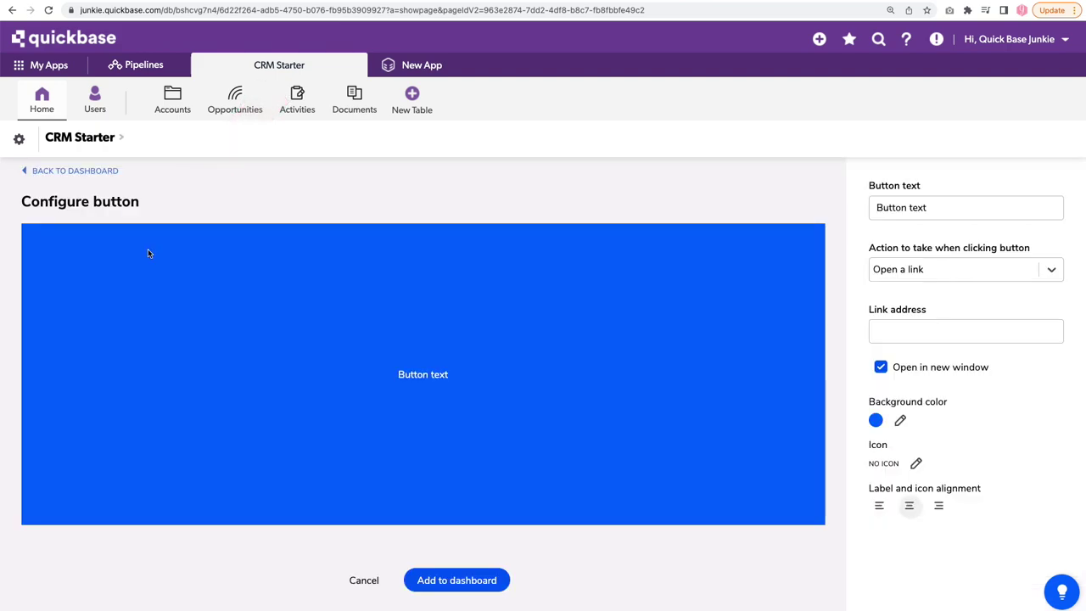
Step: Set the button's action to Open a page and choose Default Overview as the page
click(987, 271)
click(934, 351)
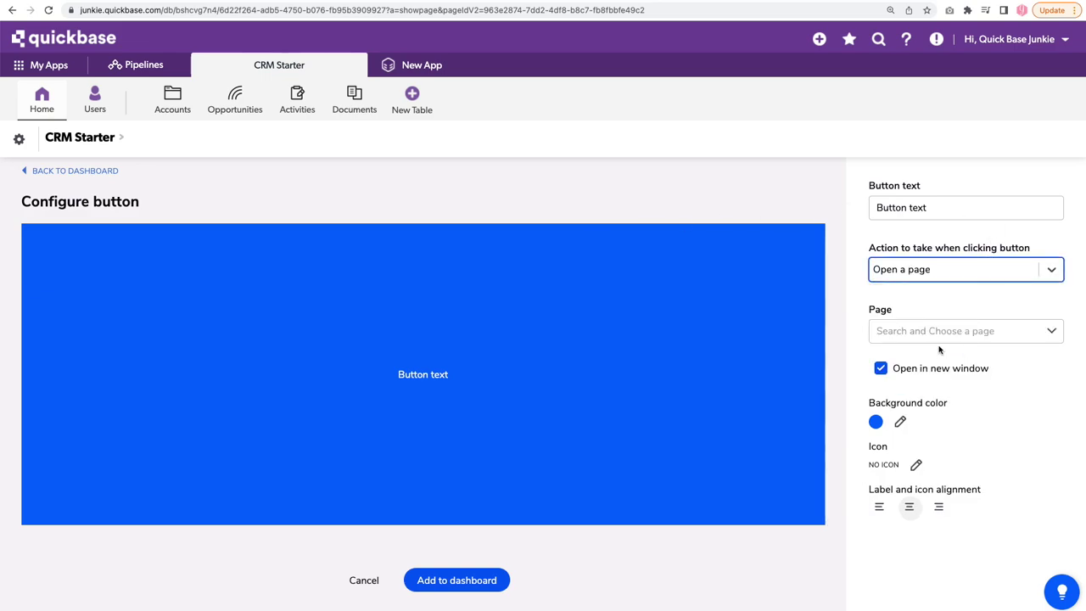
click(959, 333)
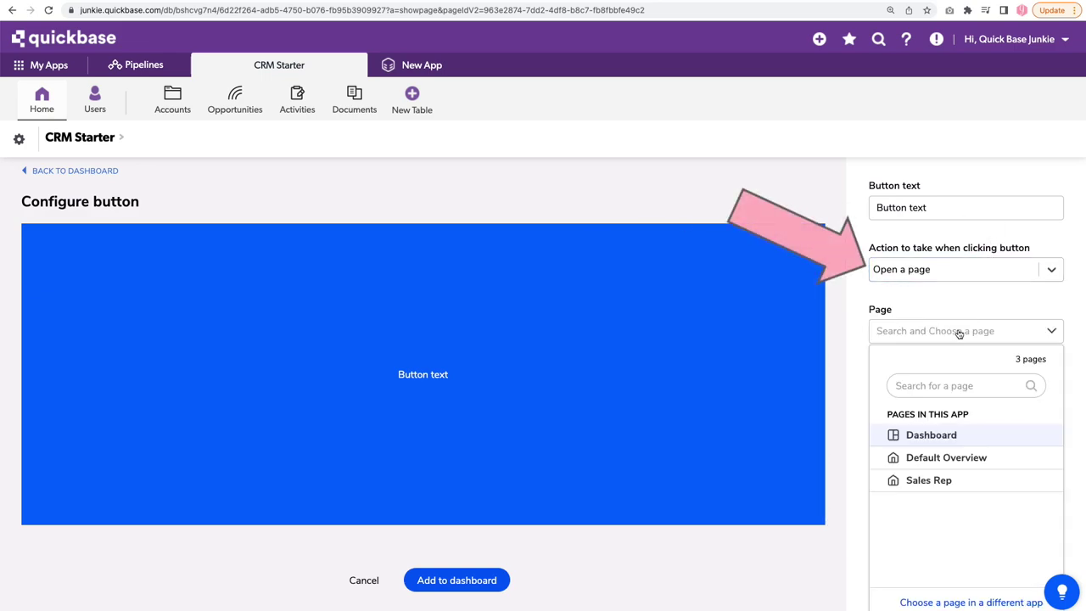
click(1001, 456)
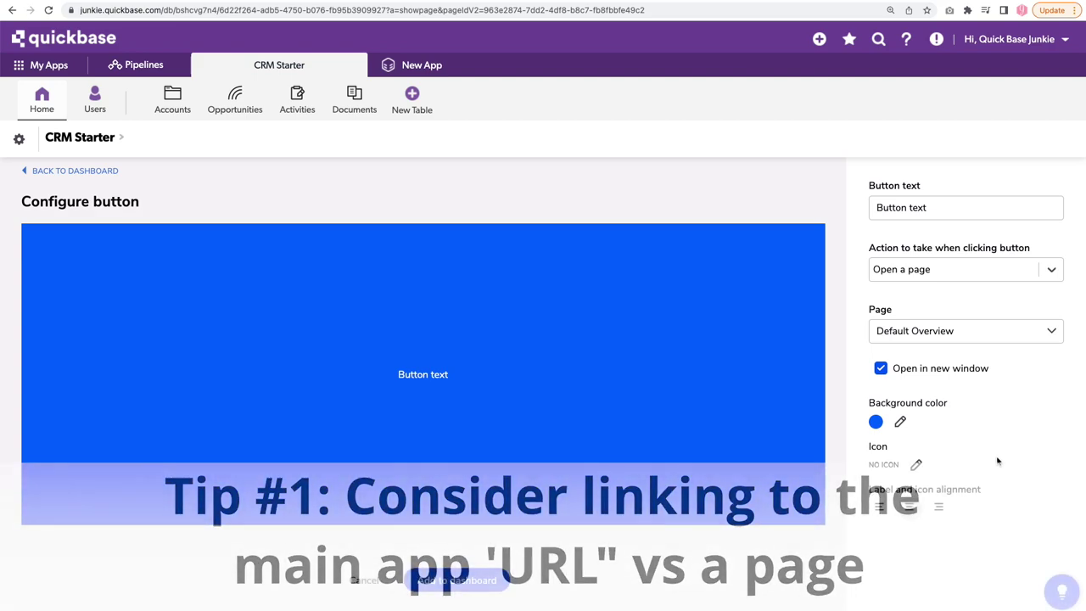
click(964, 272)
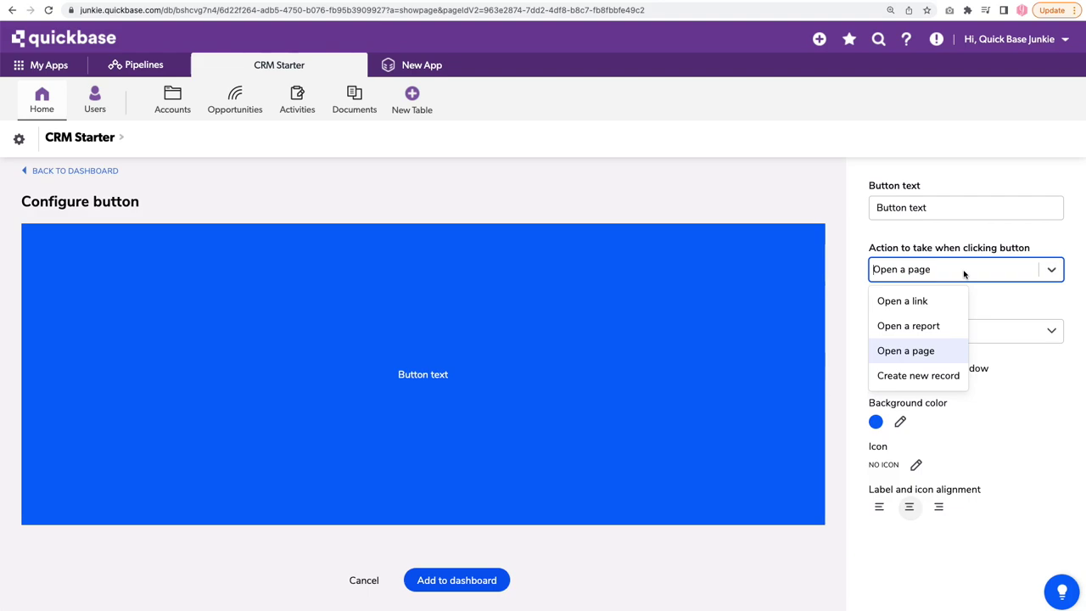
click(939, 301)
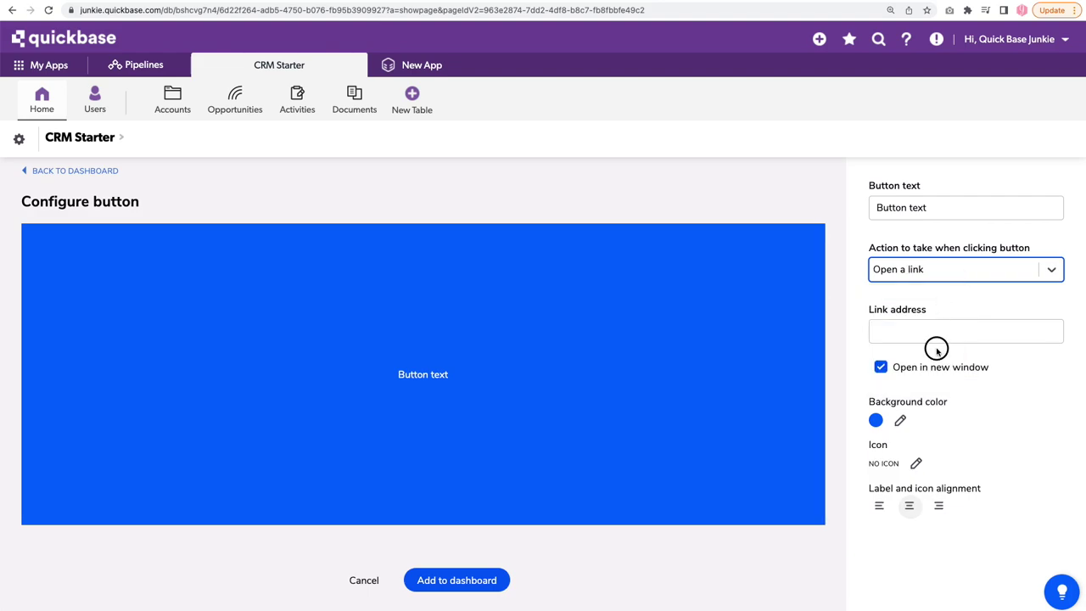
click(937, 348)
click(202, 9)
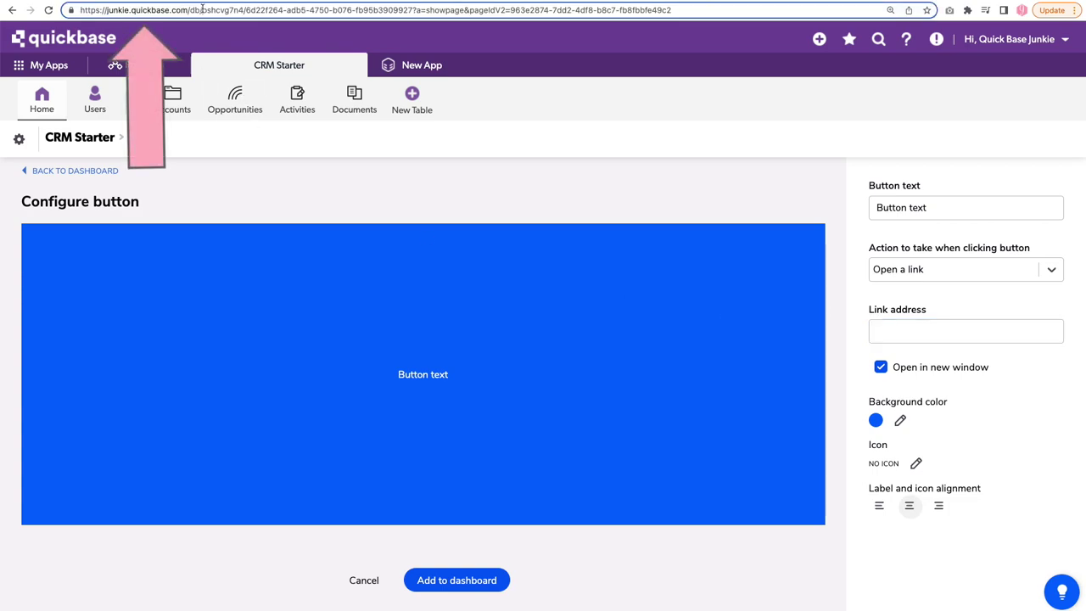
drag(245, 9, 53, 6)
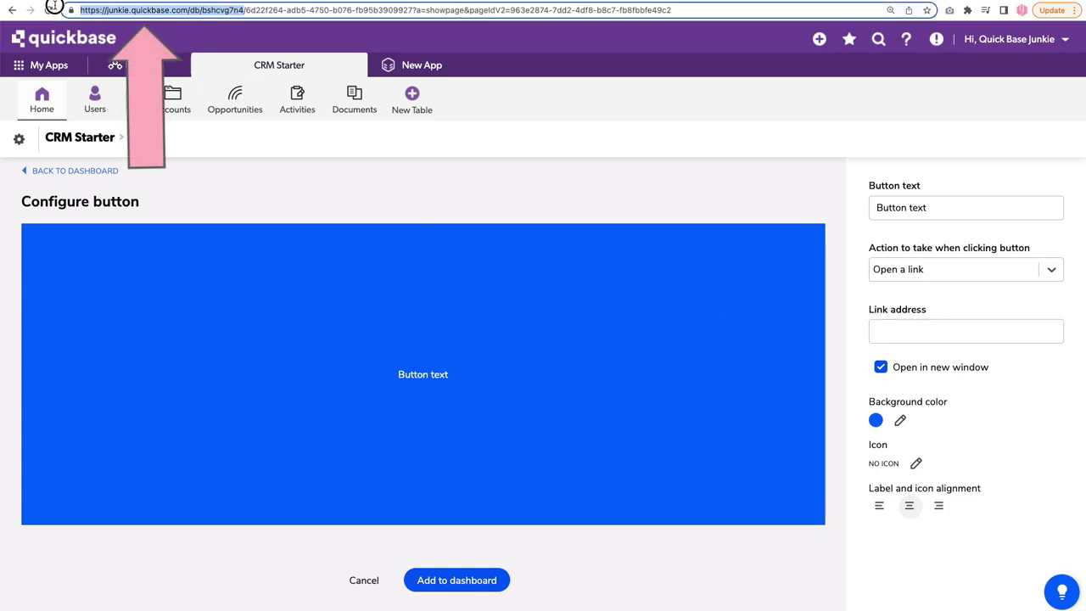
key(ctrl+c)
click(965, 332)
key(ctrl+v)
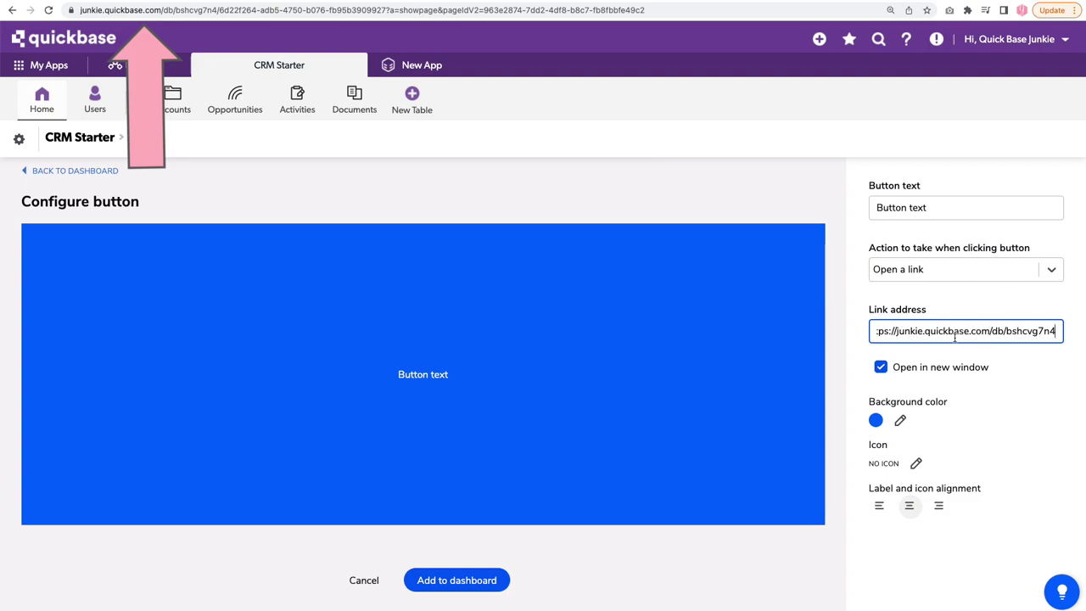
key(Home)
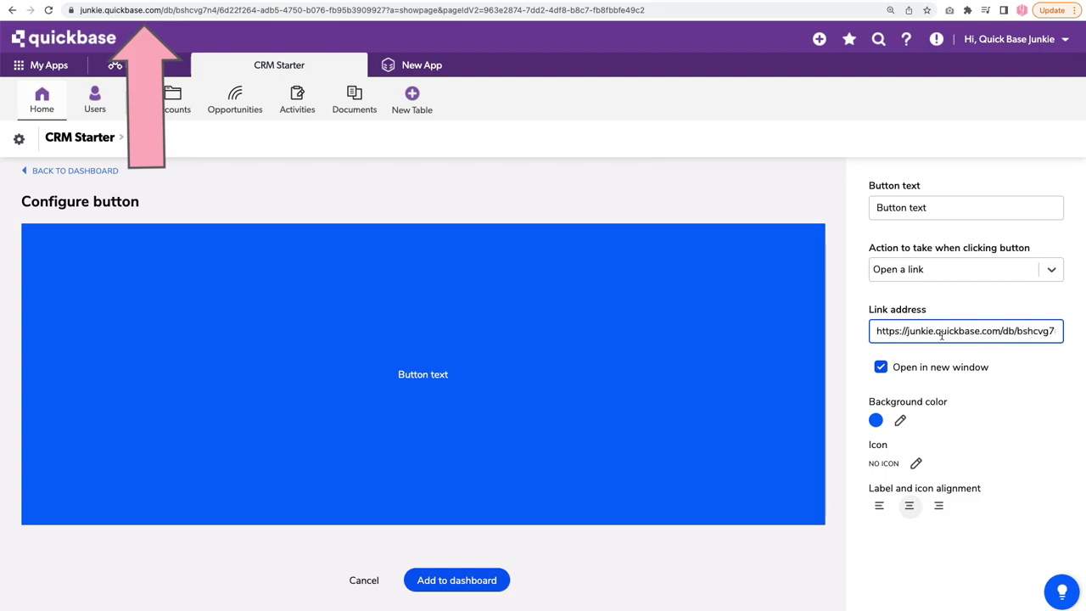
key(End)
drag(1007, 331, 1058, 339)
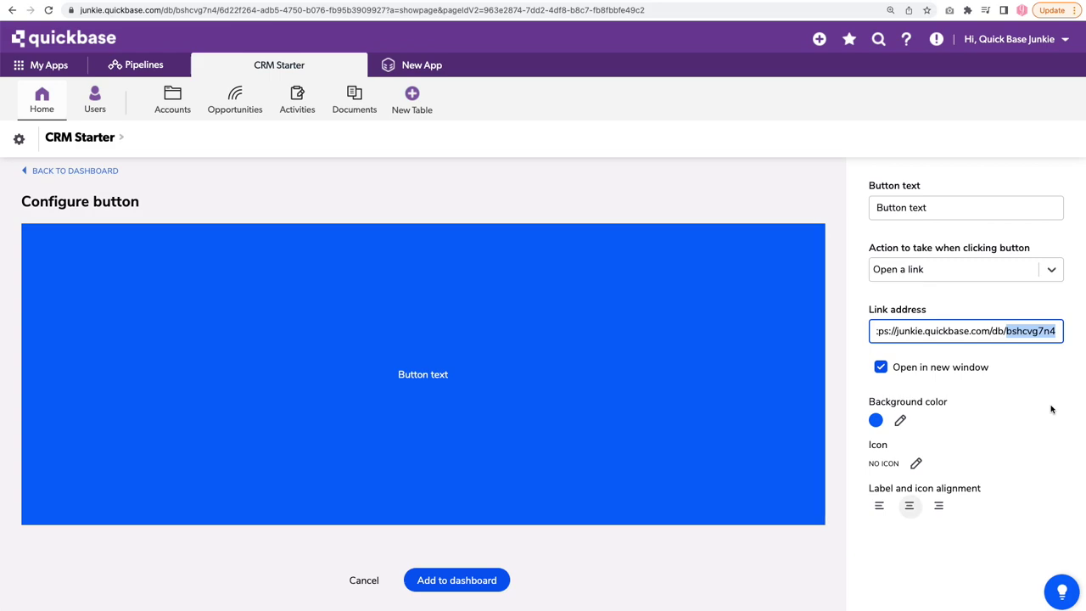
Step: Return the button's action to Open a page and select Default Overview again as its target
click(964, 273)
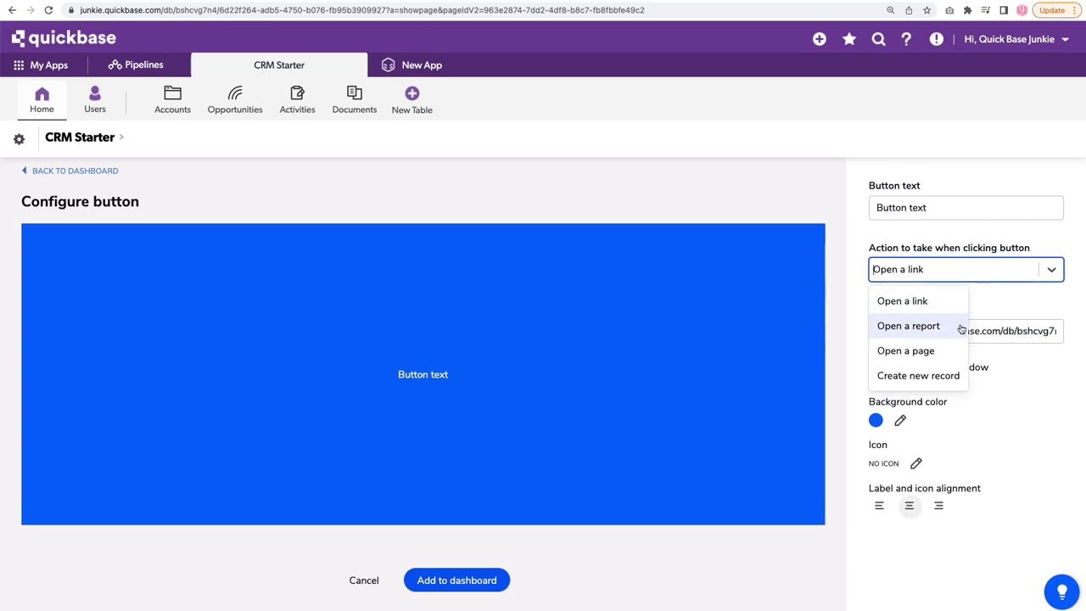
click(949, 351)
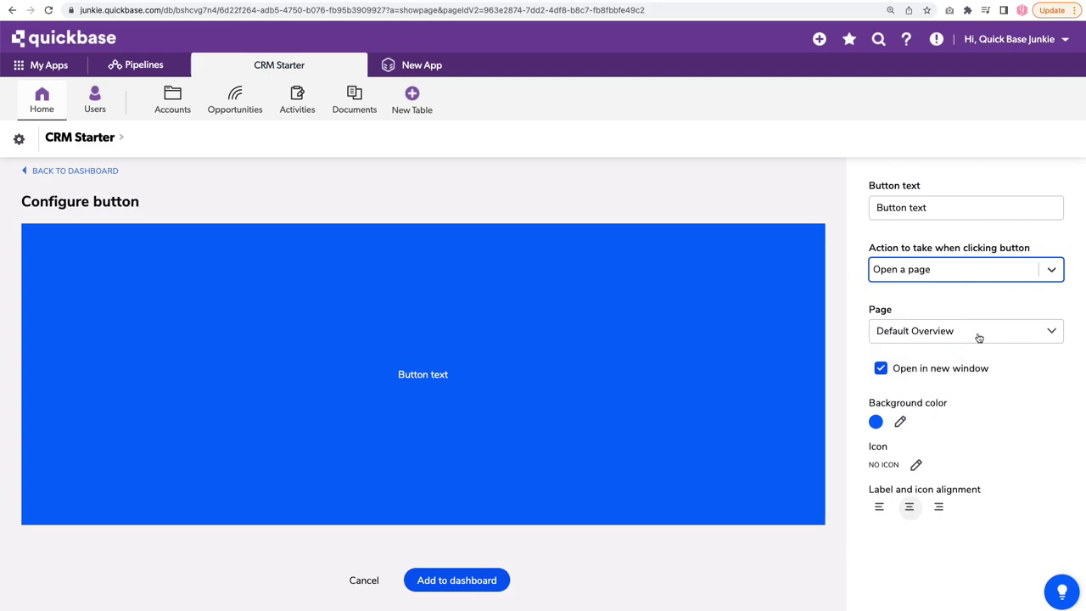
click(979, 338)
click(956, 209)
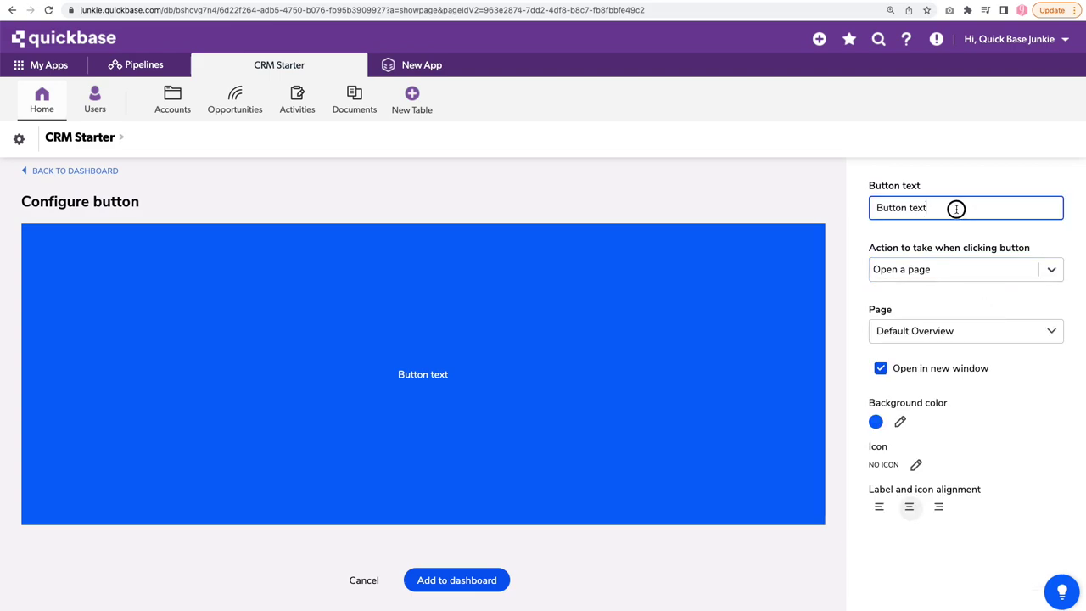
click(892, 269)
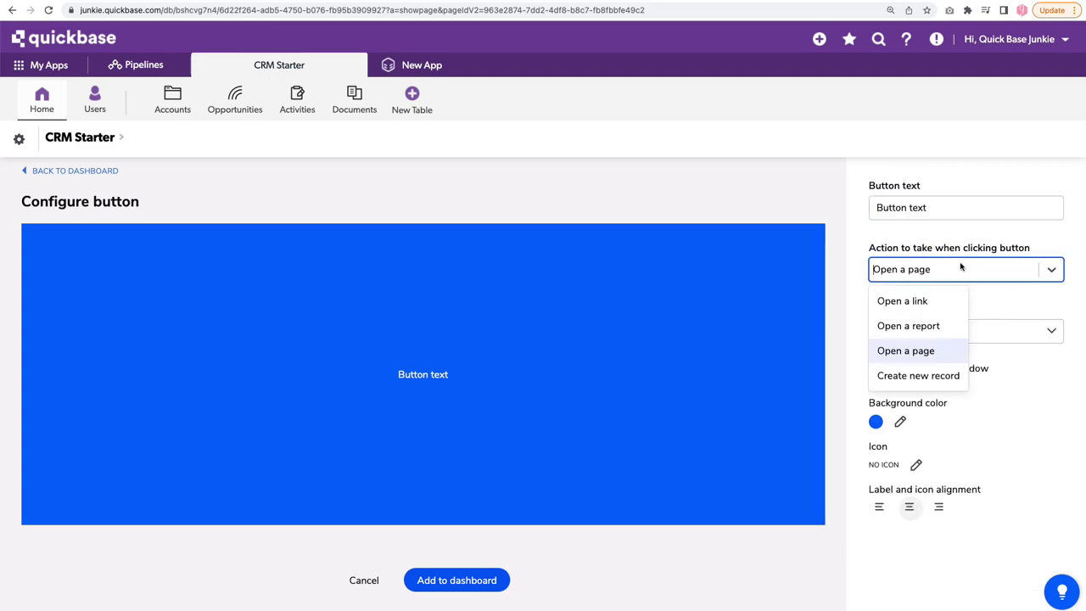
click(942, 352)
click(972, 340)
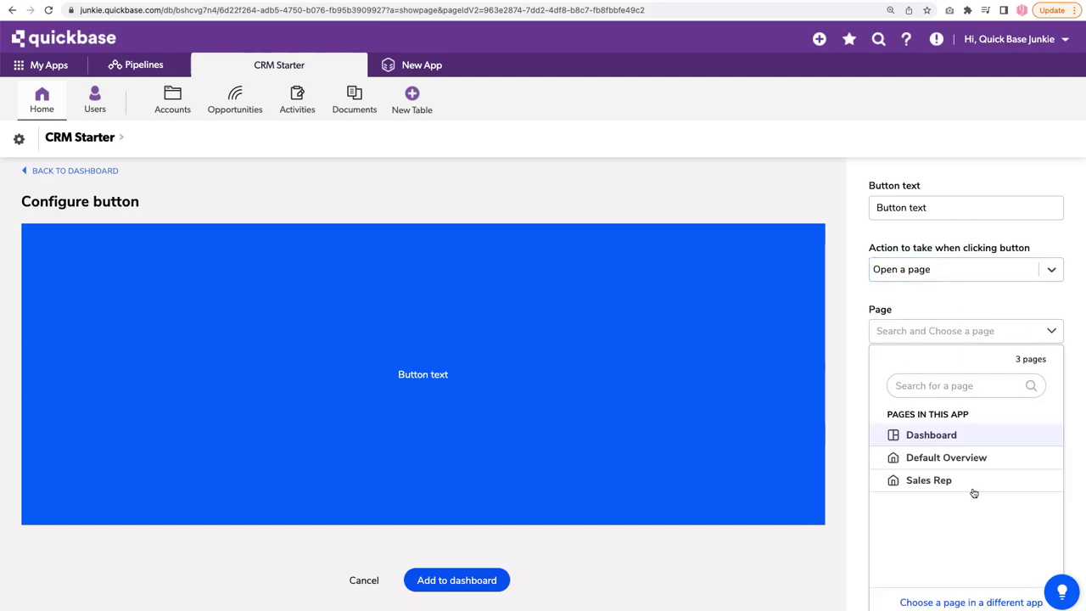
click(976, 462)
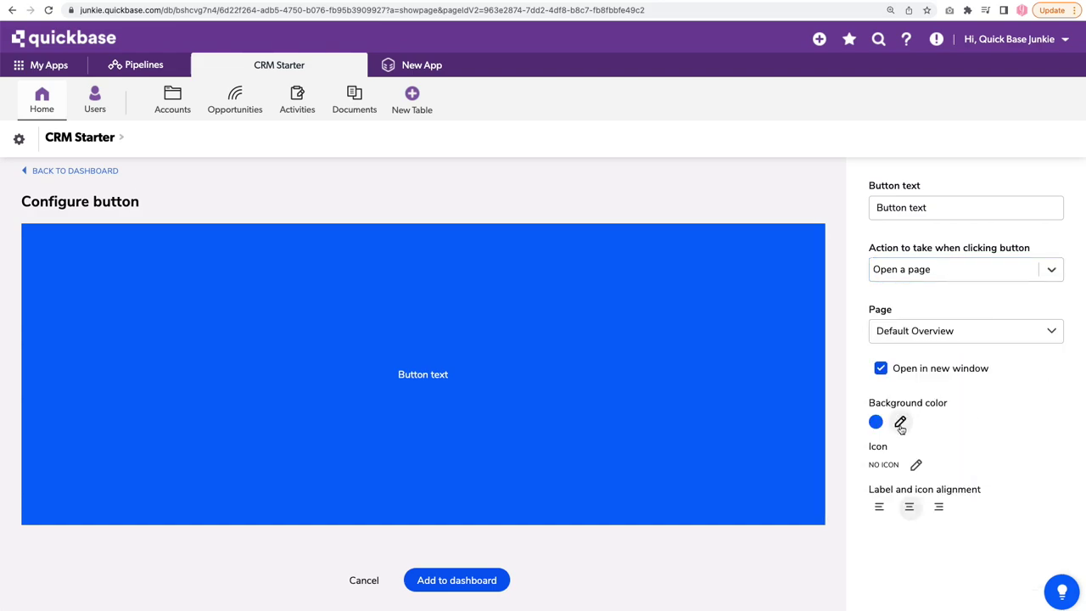
Step: Give the button a house icon
click(917, 466)
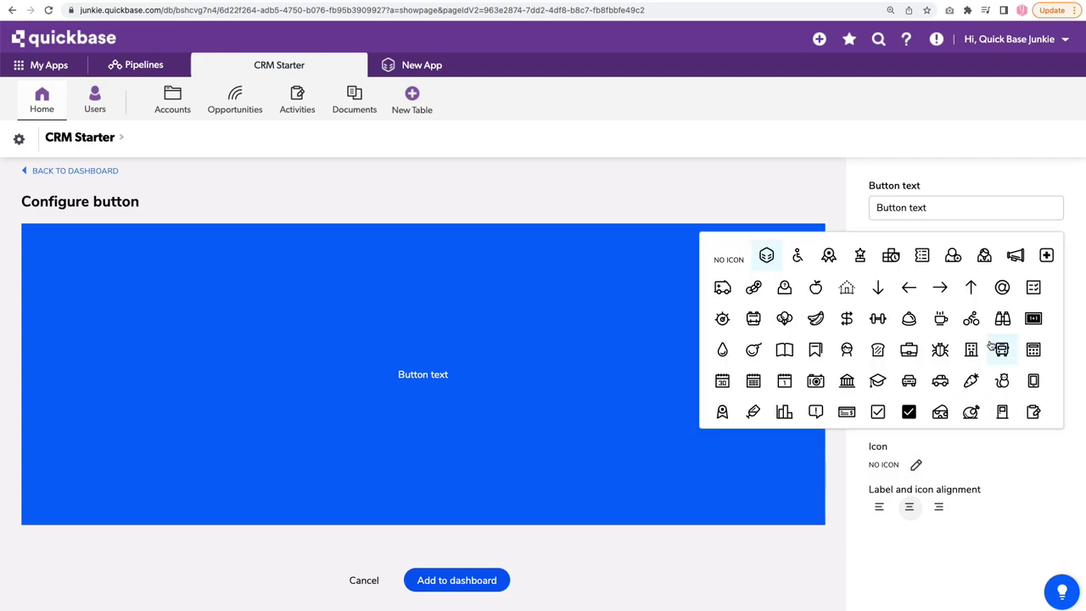
scroll(991, 346, down, 10)
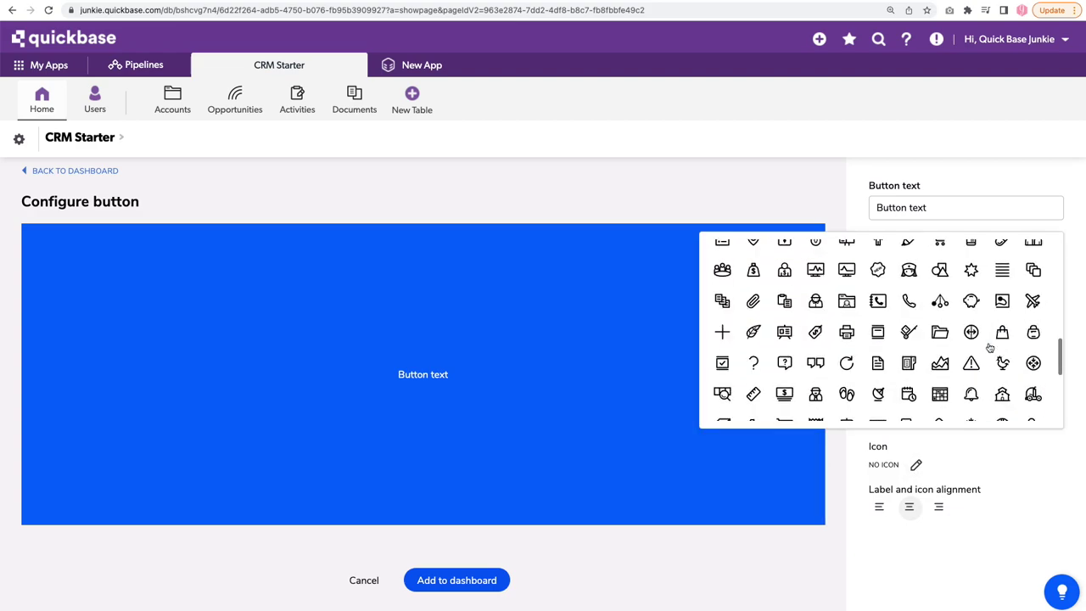
scroll(992, 346, down, 3)
scroll(993, 346, up, 4)
click(909, 341)
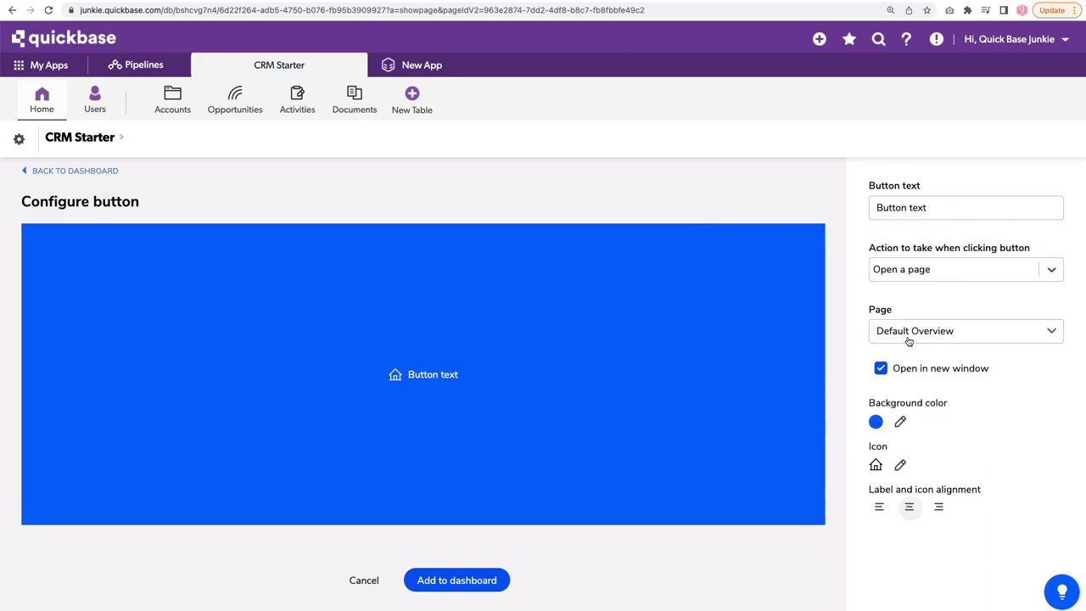
Step: Set the button text to Home and add the button to the dashboard
triple_click(957, 207)
text(Home)
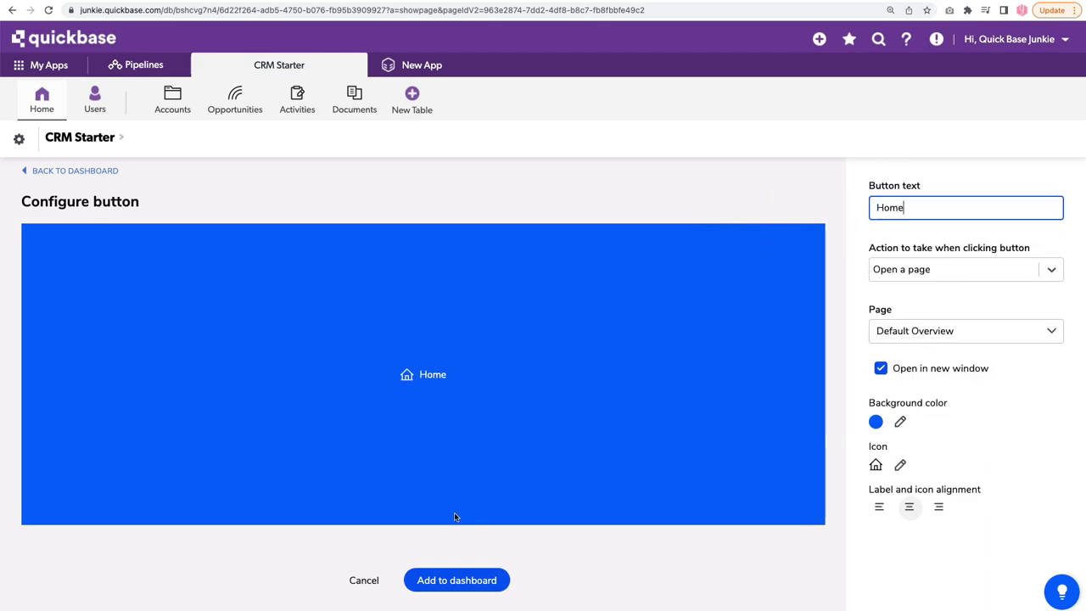
click(459, 580)
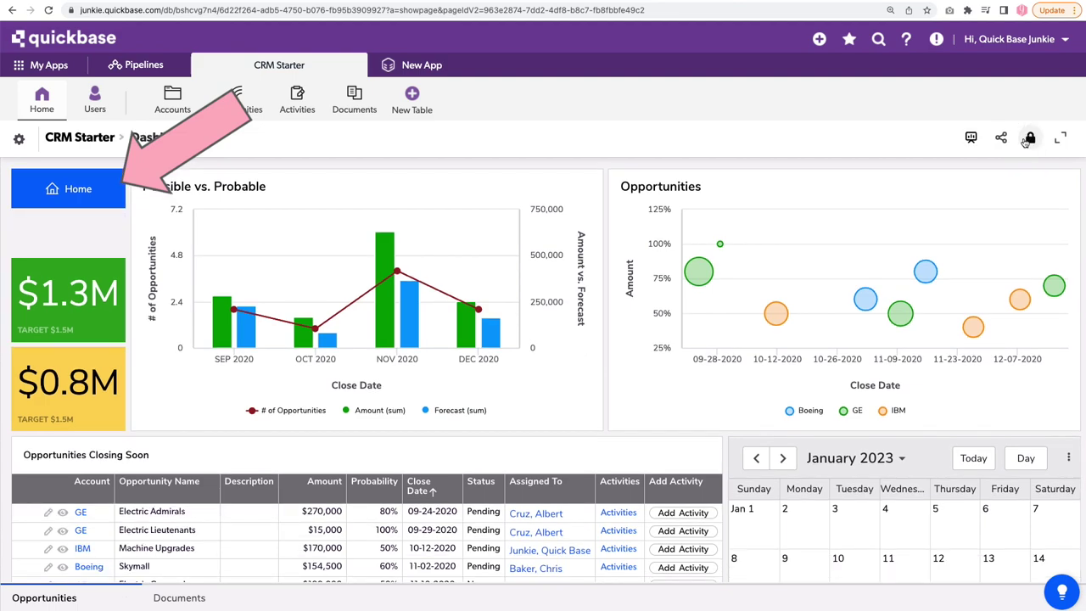
Step: Test the Home button, strip the page parameters from the resulting URL, and load the app's base address
click(78, 194)
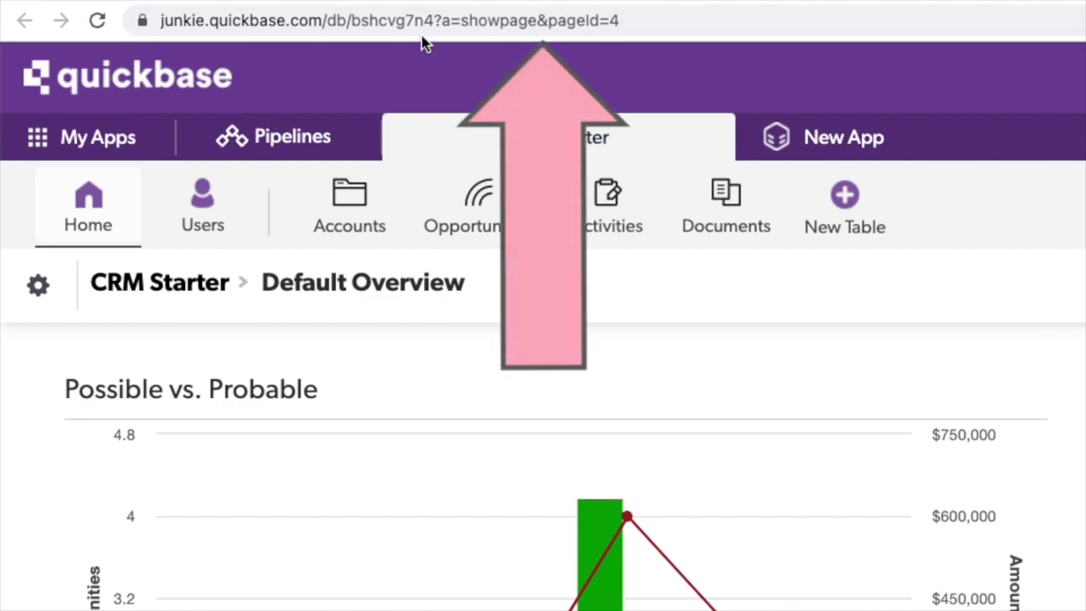
drag(434, 20, 730, 19)
key(BackSpace)
key(Return)
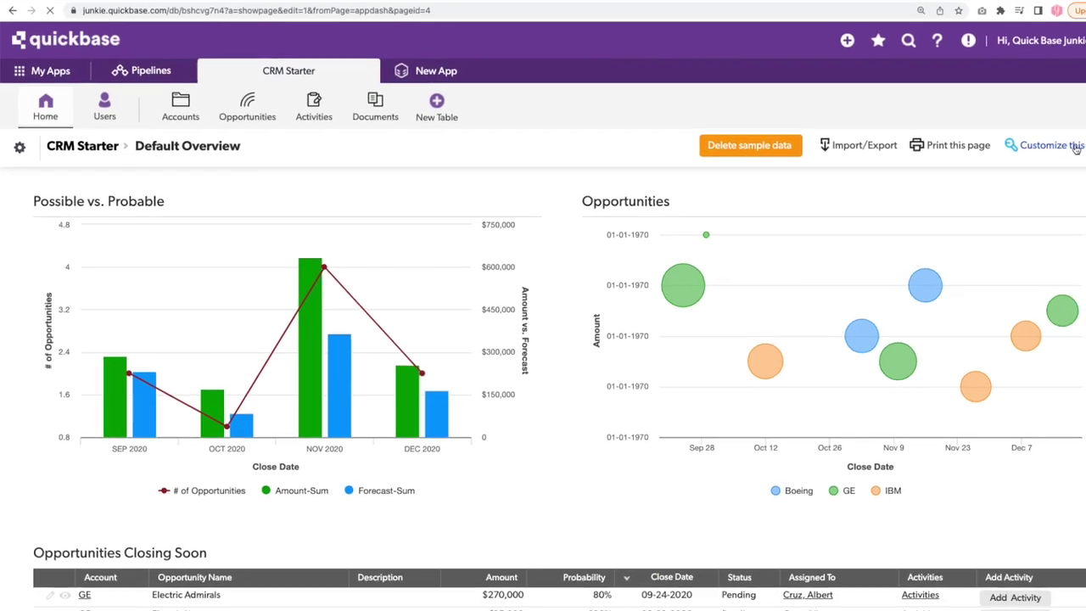
Step: Customize the Default Overview home page and add a Button Bar to the left of the Possible vs. Probable chart
click(1041, 144)
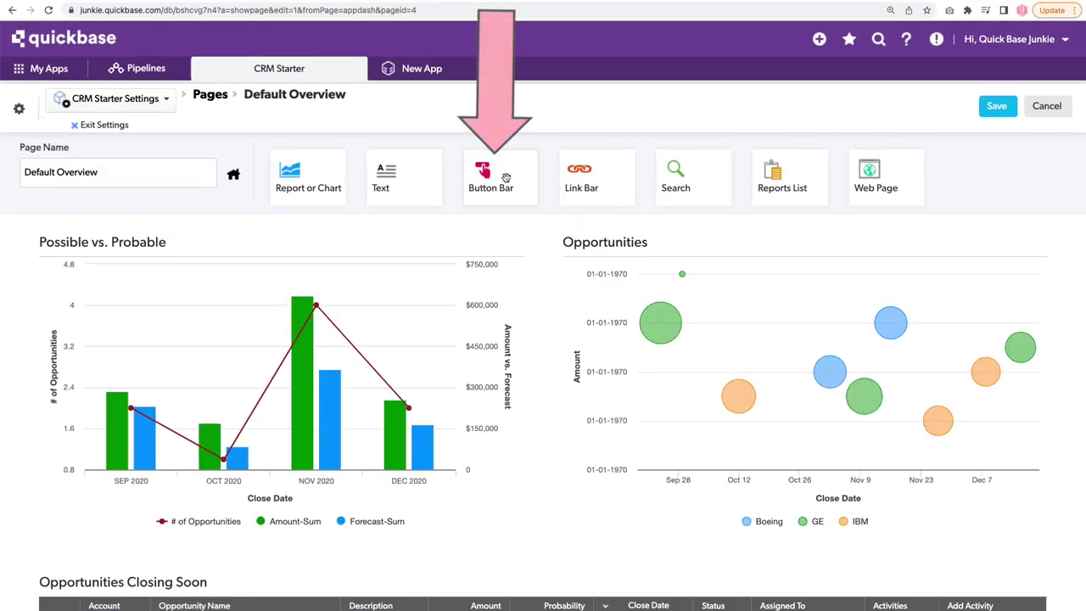
drag(497, 175, 15, 274)
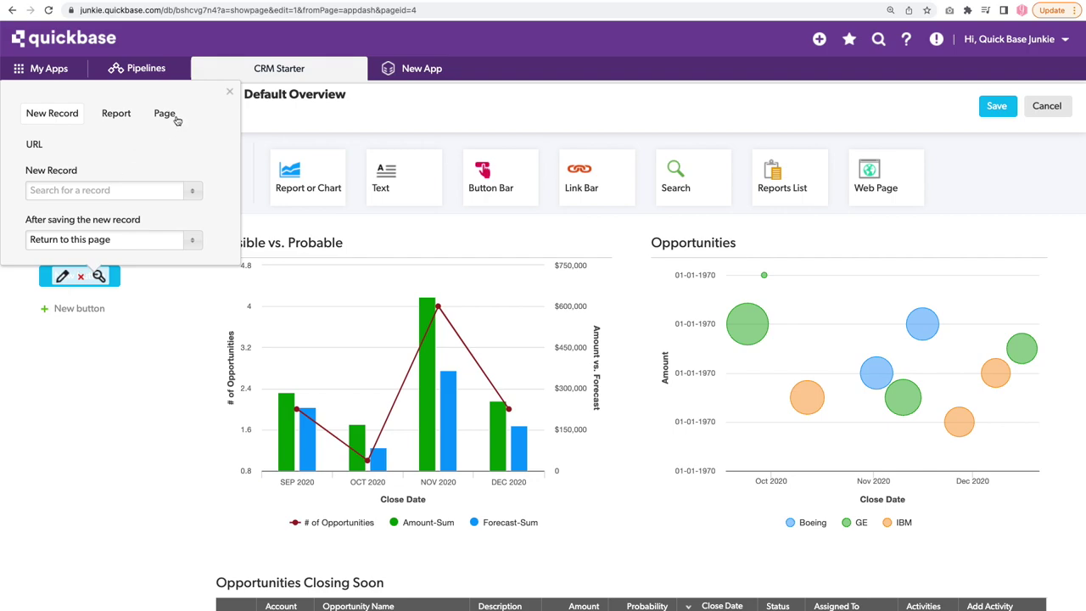
Step: Check which pages the new button can link to, and set its link type to URL instead
click(173, 116)
click(195, 191)
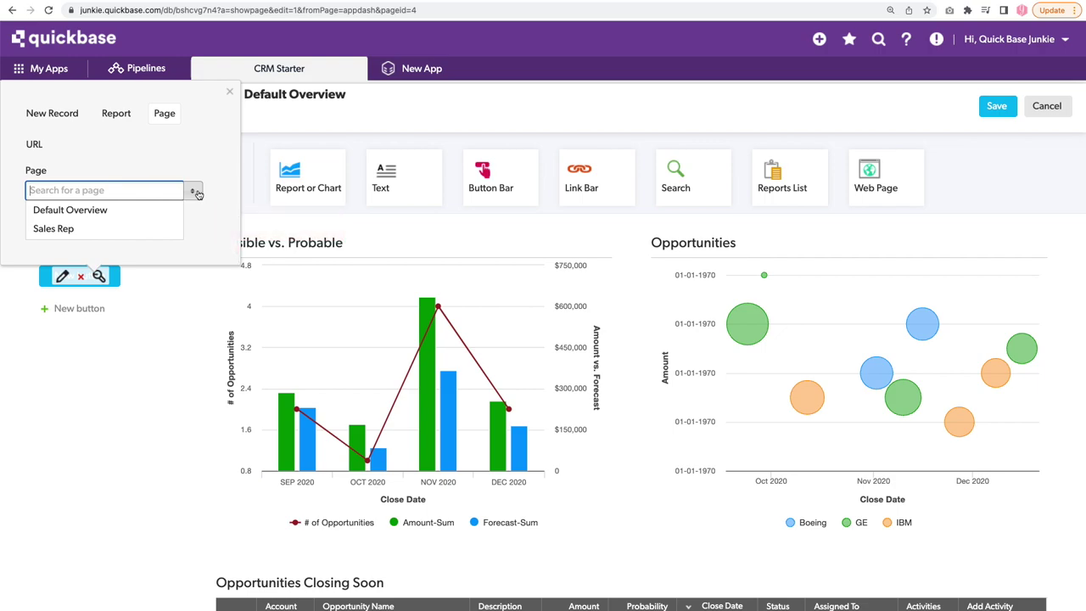
click(64, 141)
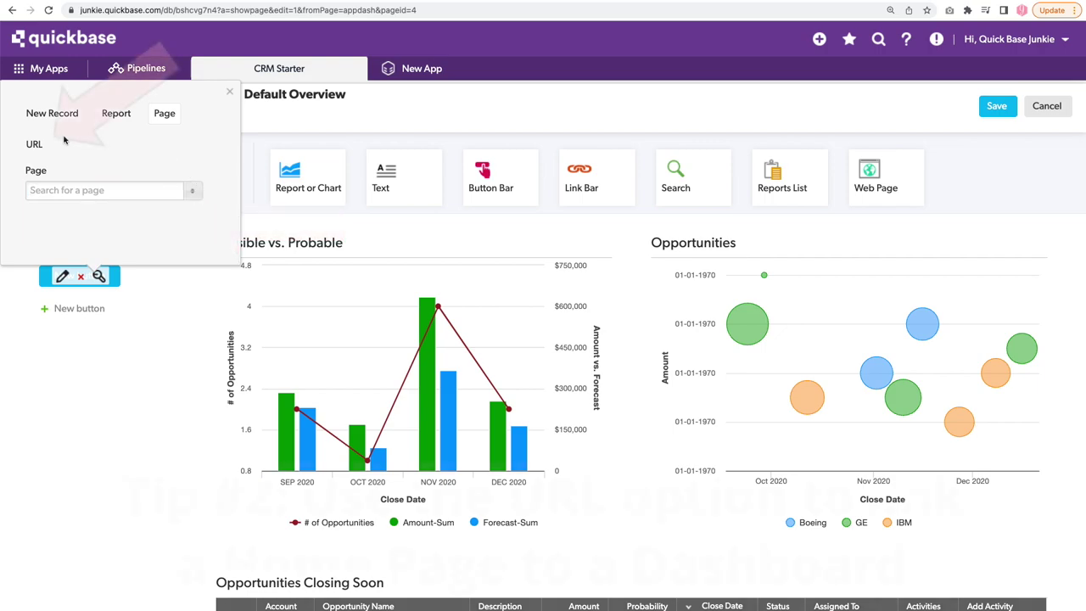
click(38, 145)
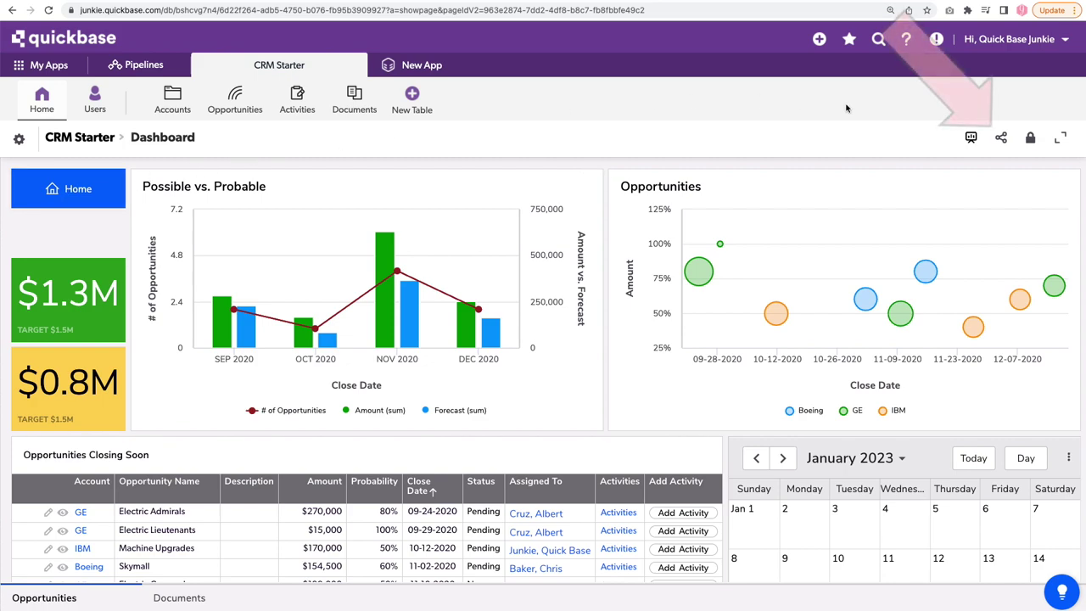
Step: Copy the dashboard's share link and paste it as the URL of the new button on the Default Overview page
click(1001, 138)
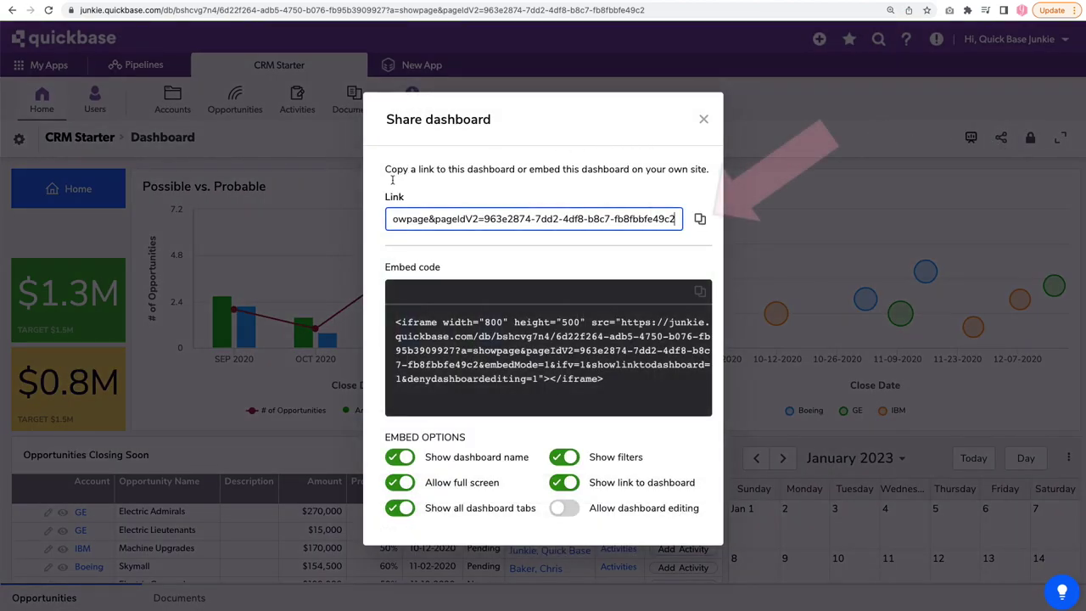
click(700, 219)
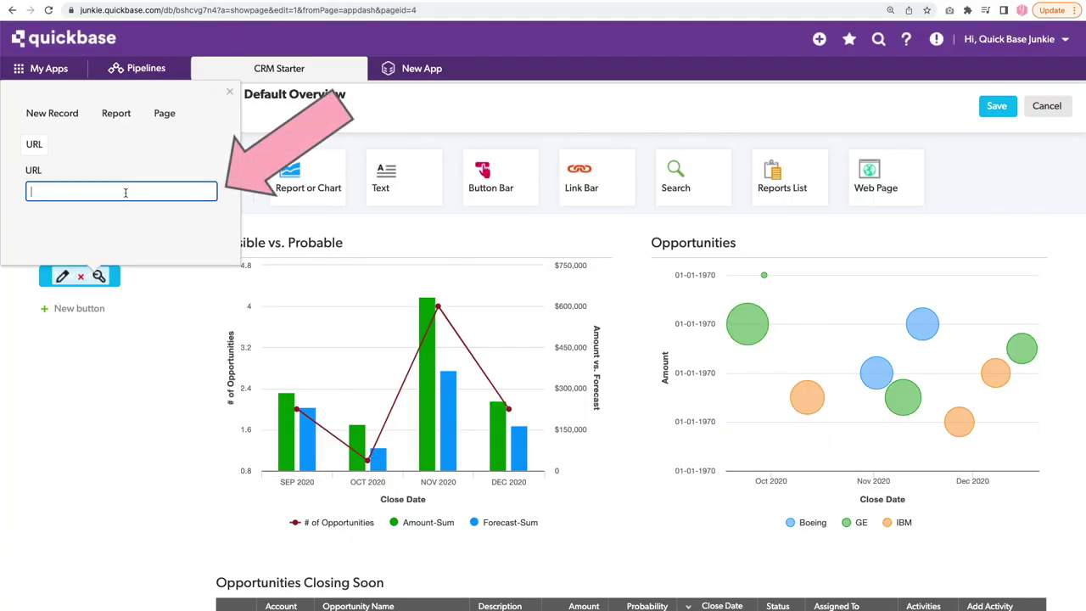
key(ctrl+v)
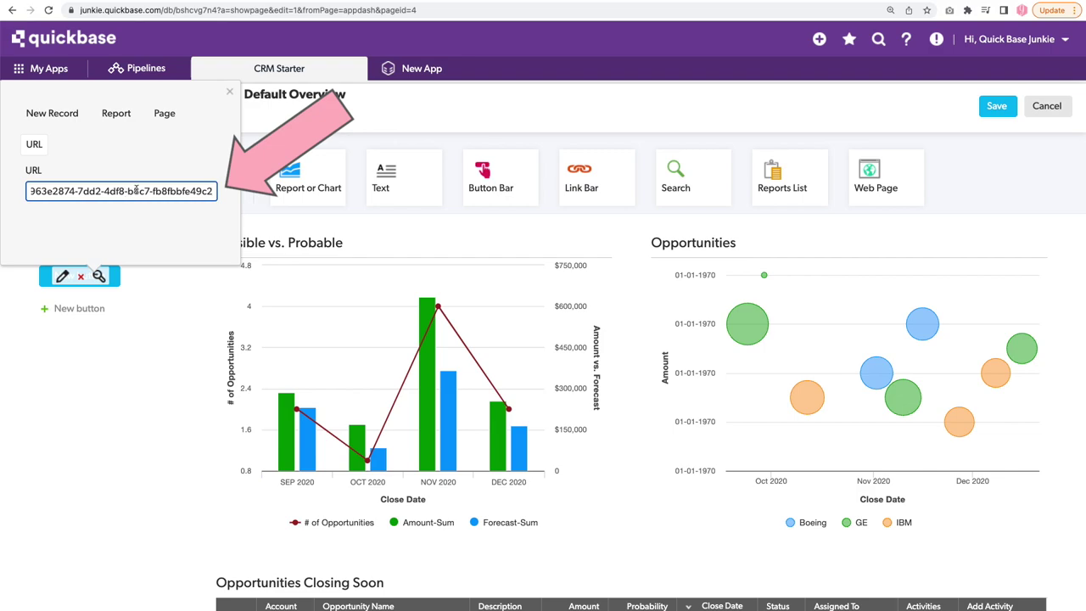
key(Left)
key(Left)
key(Left)
key(Left)
key(Left)
key(Left)
key(Left)
key(Left)
key(Left)
key(Left)
key(Left)
key(Left)
key(Left)
key(Left)
key(Left)
key(Left)
key(Left)
key(Left)
key(Left)
key(Left)
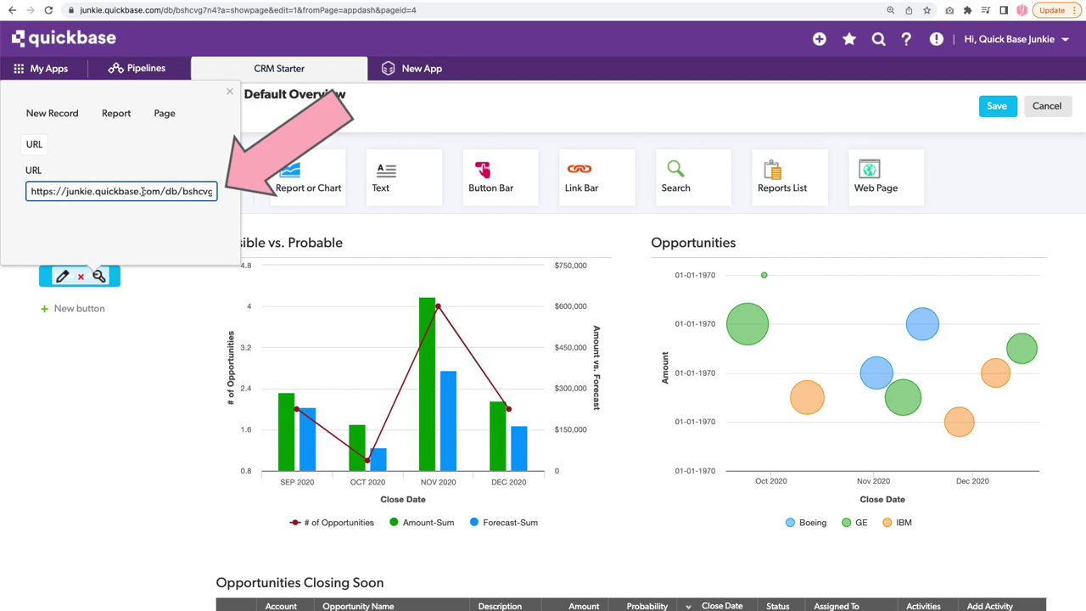
click(148, 328)
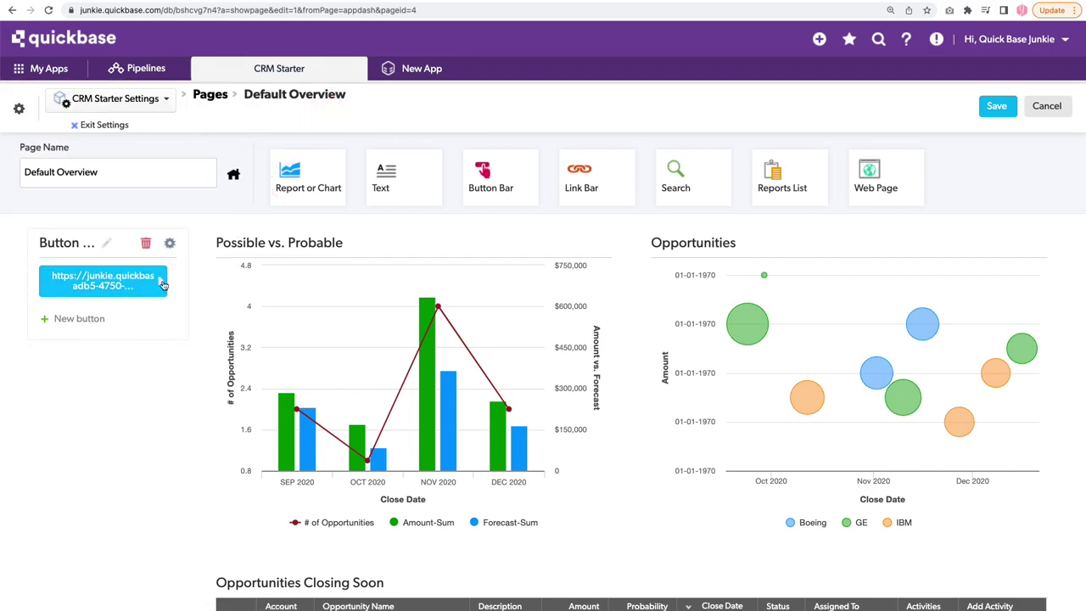
Step: Rename the button as Opportunities Dash
click(161, 284)
text(Opportunities D)
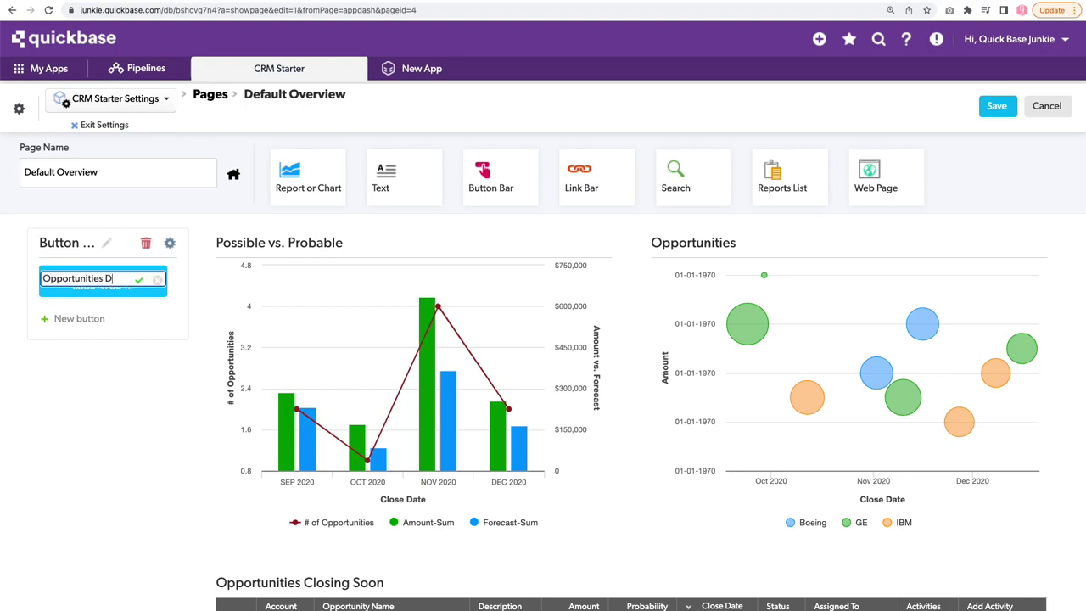
text(ash)
click(156, 401)
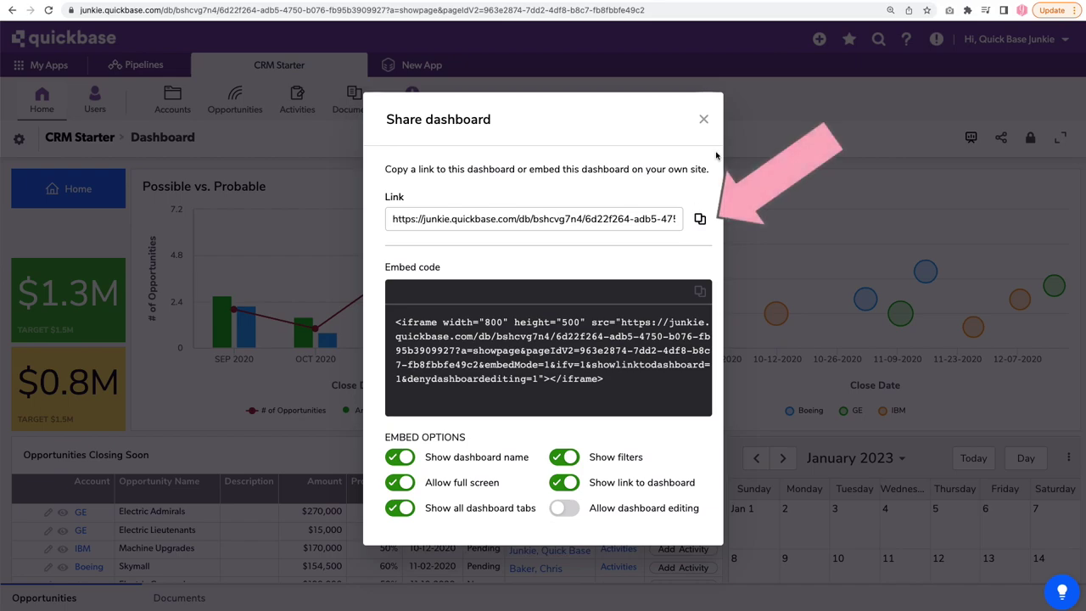
Step: Close the dashboard's share dialog and view the Documents tab to compare its address with the Opportunities tab's
click(703, 119)
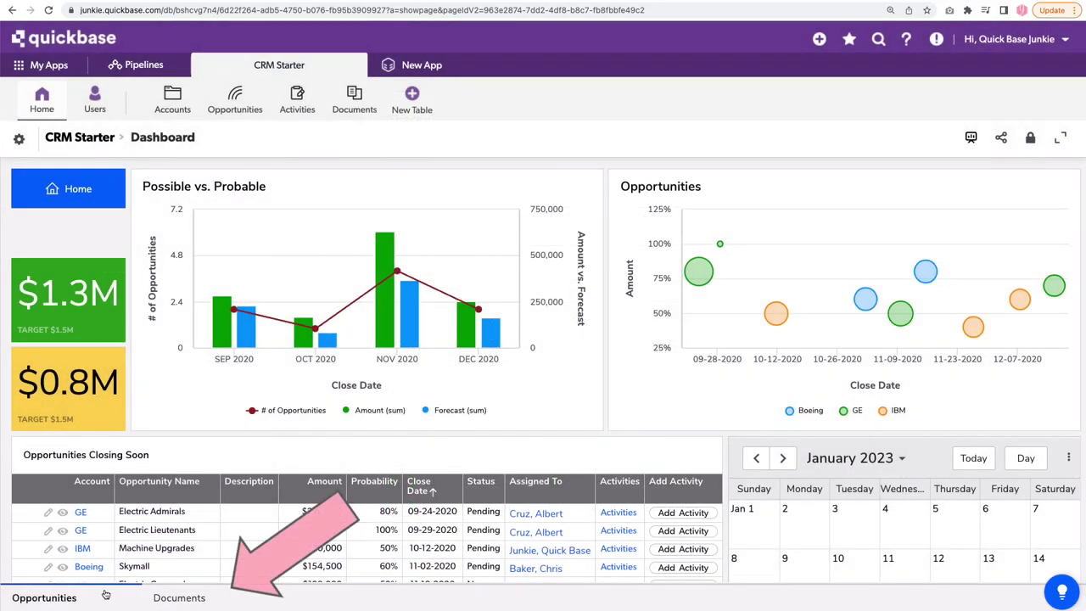
click(173, 598)
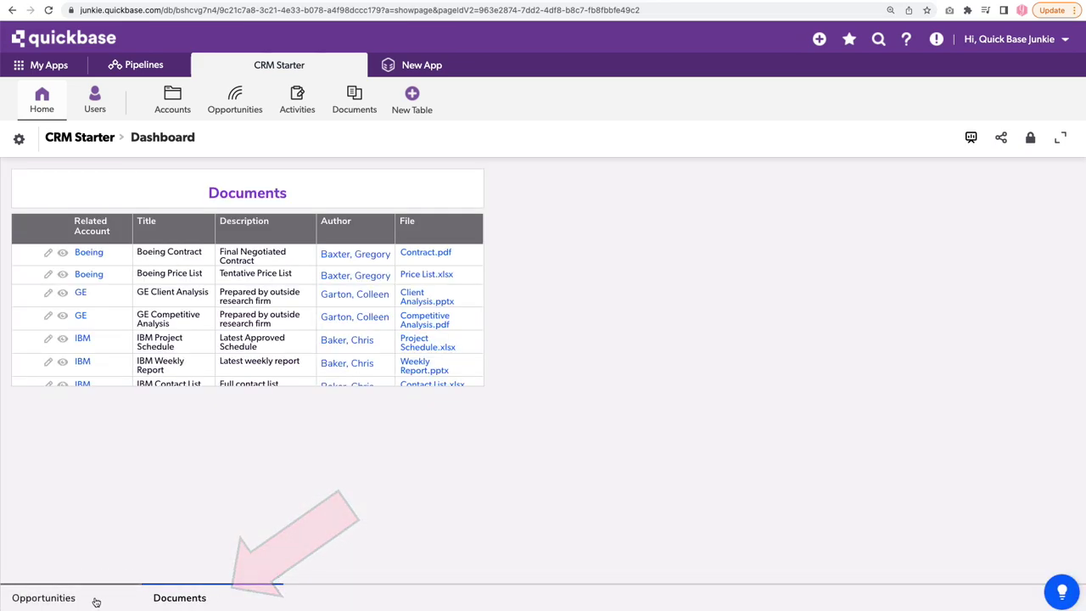
click(43, 598)
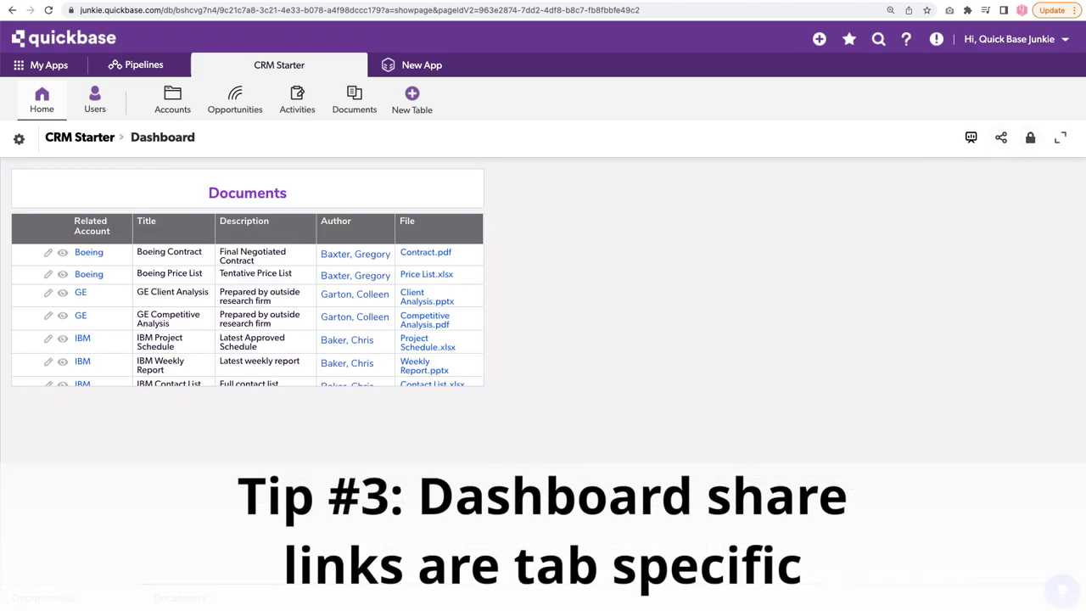
Step: Compare the tab ID segments of the Opportunities Tab and Documents Tab links in the text document
drag(1069, 70, 793, 133)
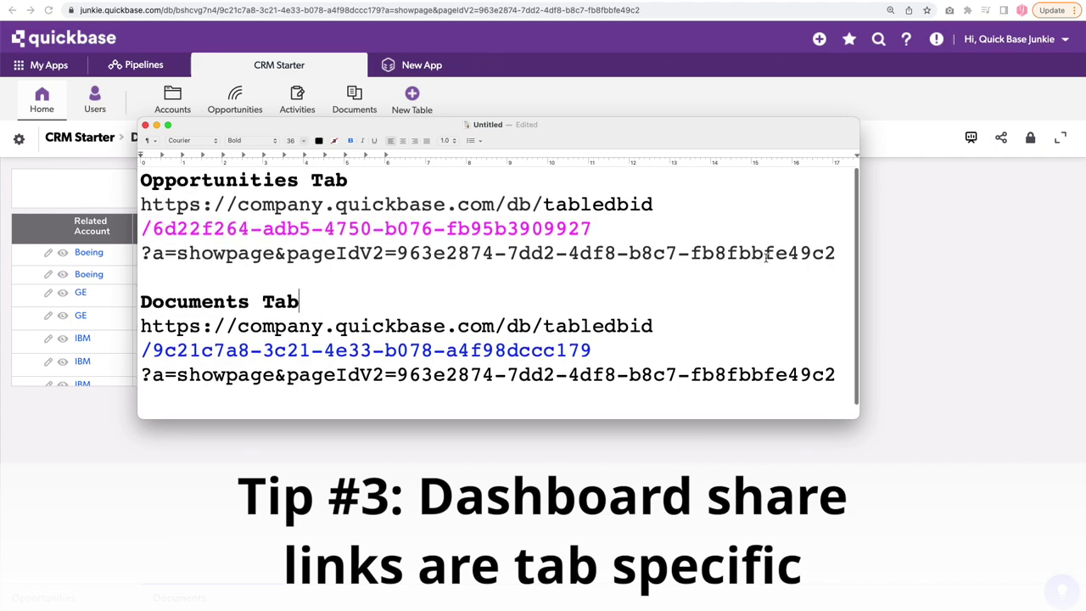
drag(606, 228, 141, 235)
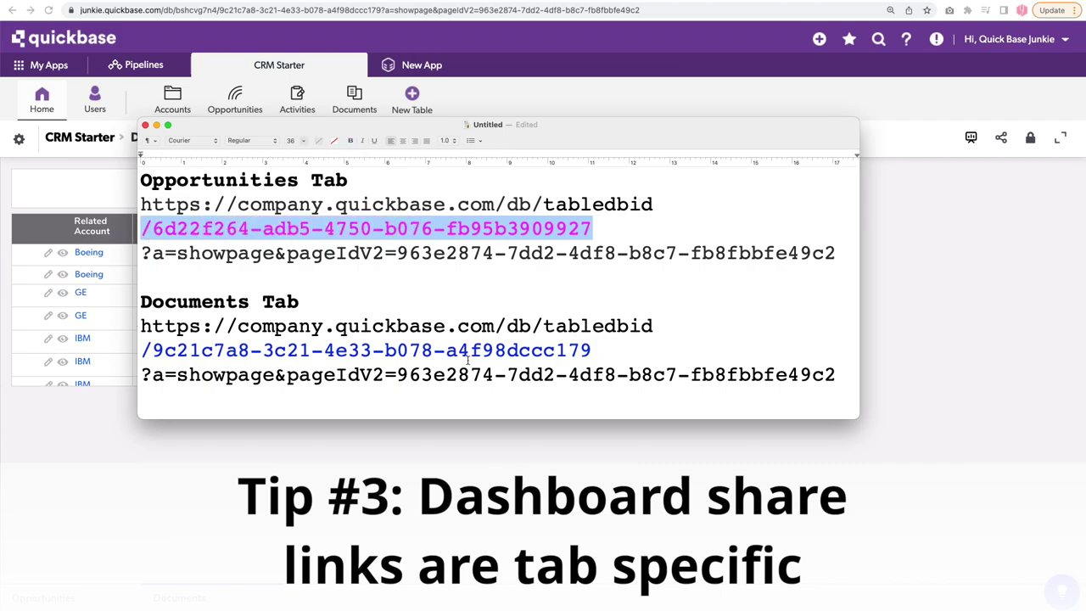
drag(595, 350, 141, 354)
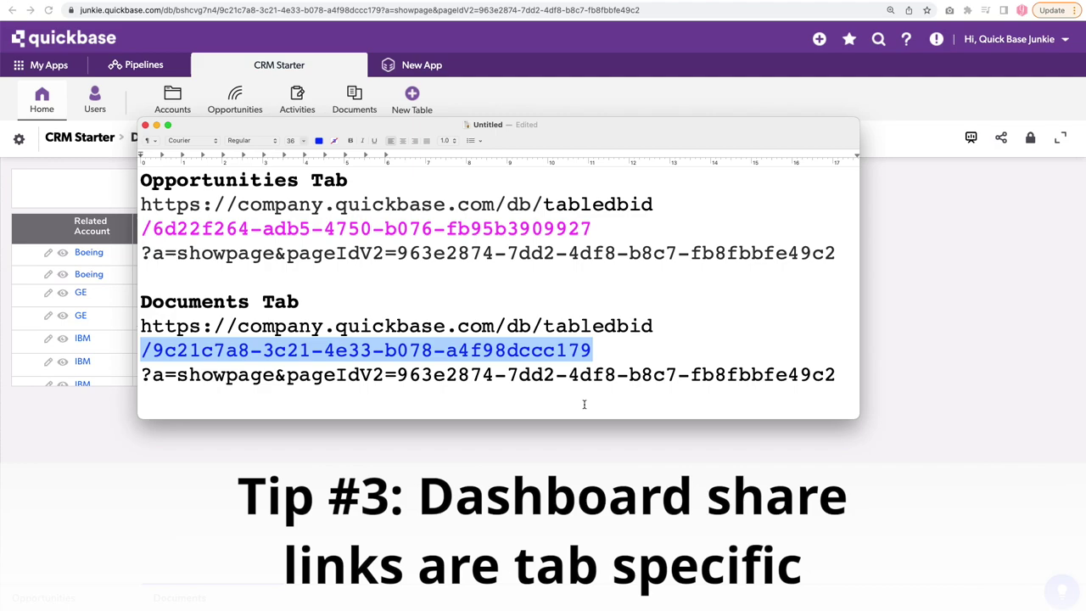
key(super+b)
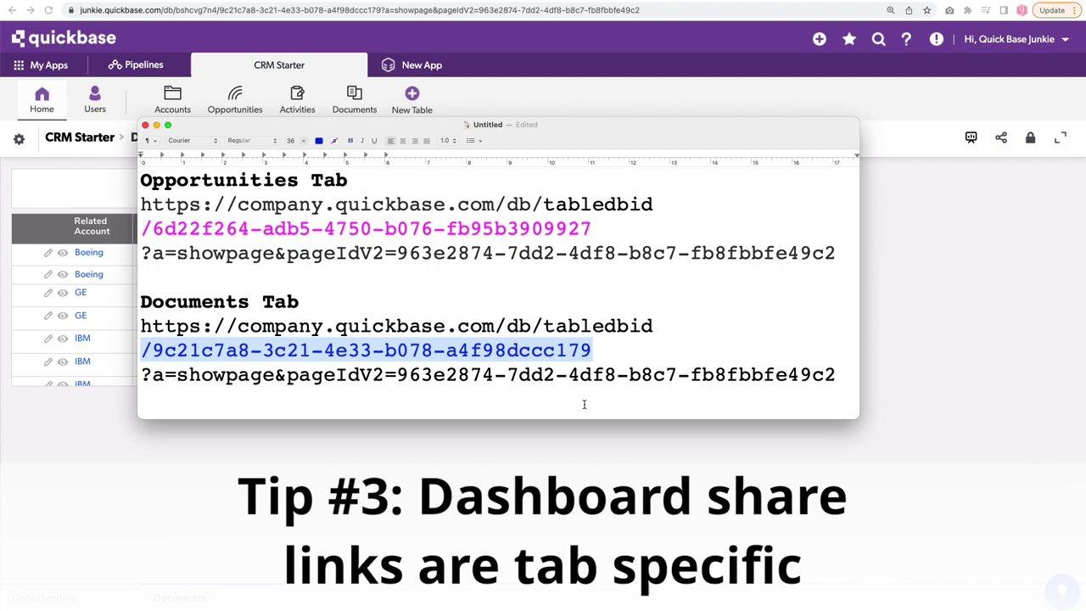
key(Right)
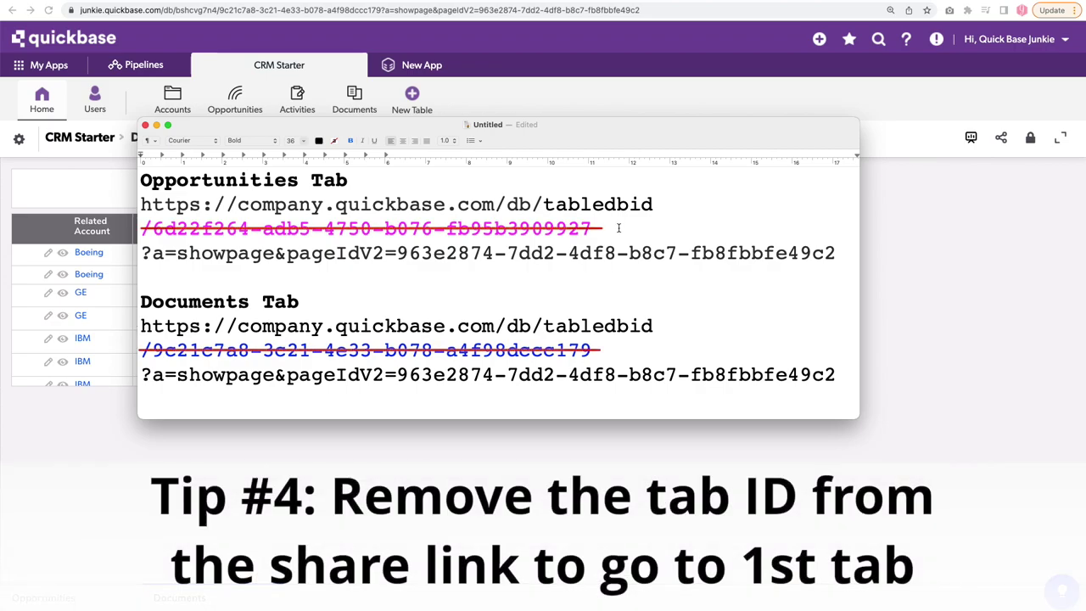
click(696, 467)
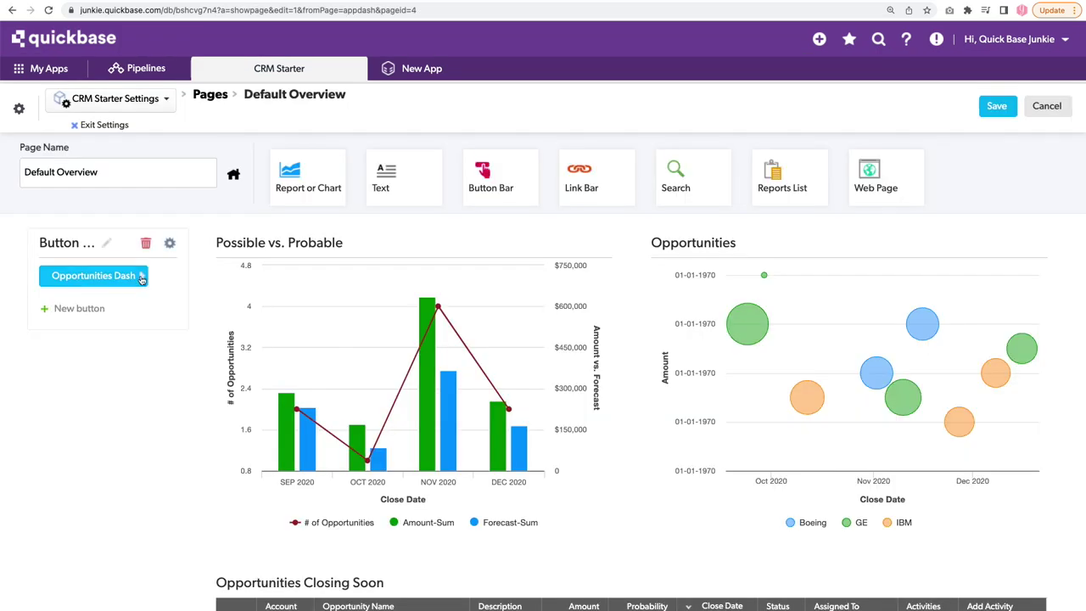
Step: Remove the tab ID segment, from its leading slash up to ?a=showpage, from the Opportunities Dash button's URL and save the page
click(126, 276)
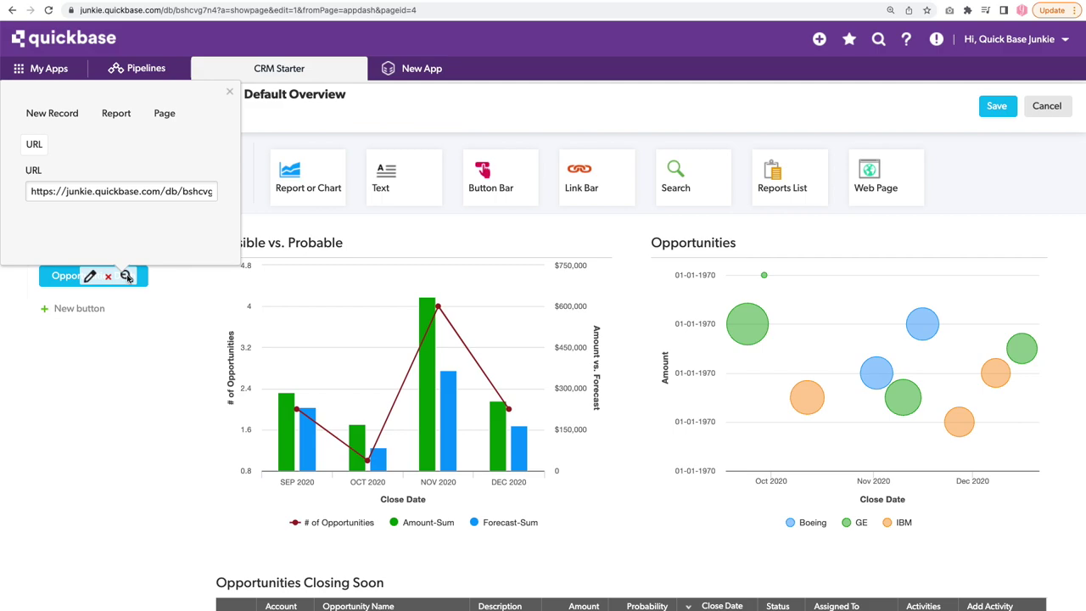
click(152, 192)
key(Right)
key(Right)
key(Right)
key(Right)
key(Right)
key(Right)
key(Right)
key(Right)
key(Right)
key(Right)
key(Right)
key(Right)
key(Right)
key(Right)
key(Right)
key(Right)
key(Right)
key(Right)
key(Right)
key(Right)
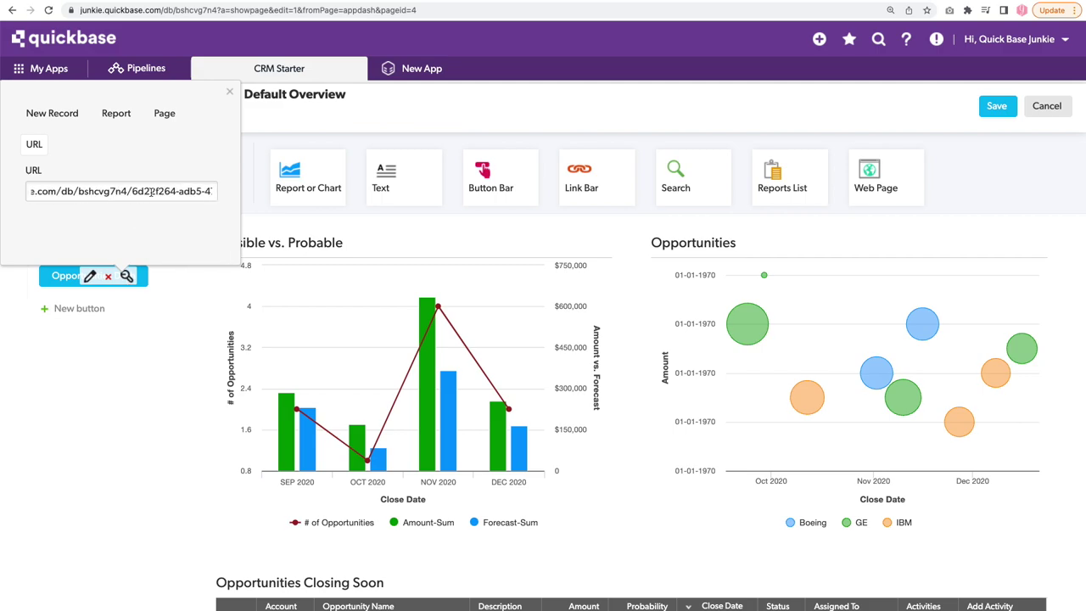
click(133, 192)
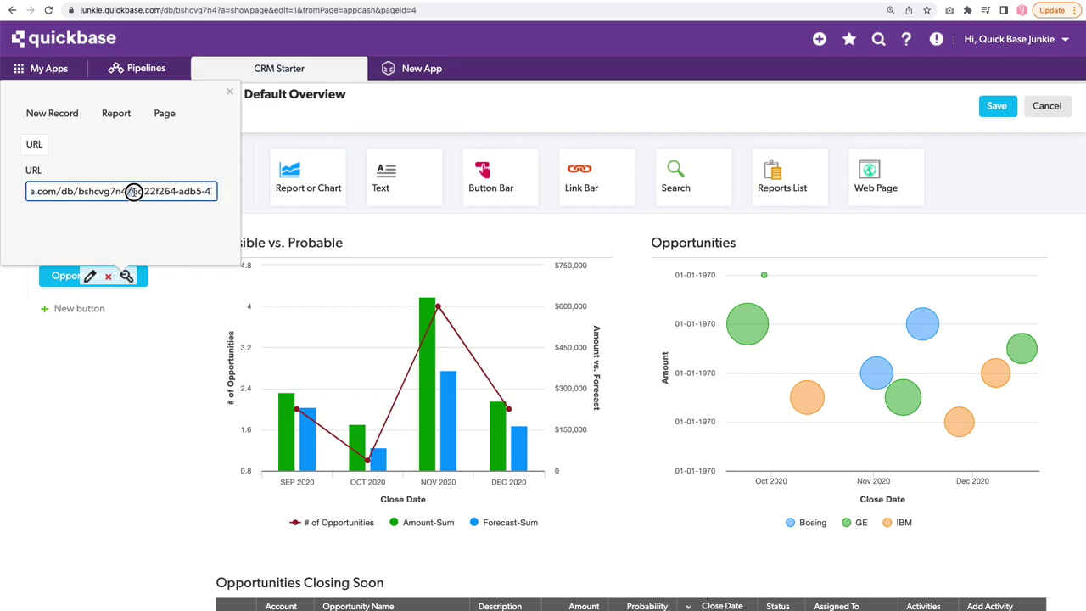
drag(133, 192, 167, 194)
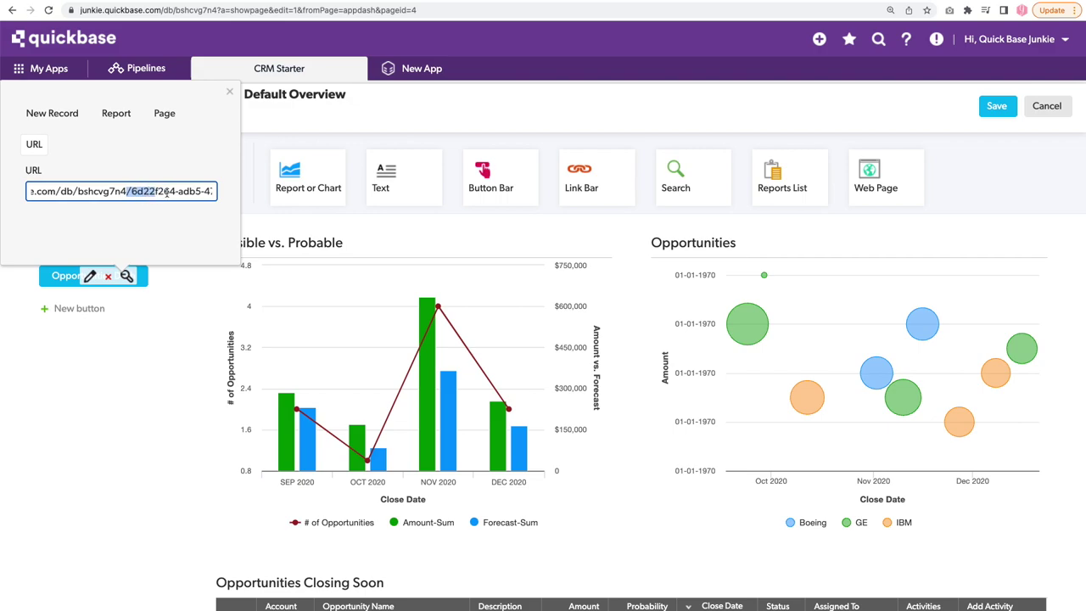
scroll(167, 193, right, 5)
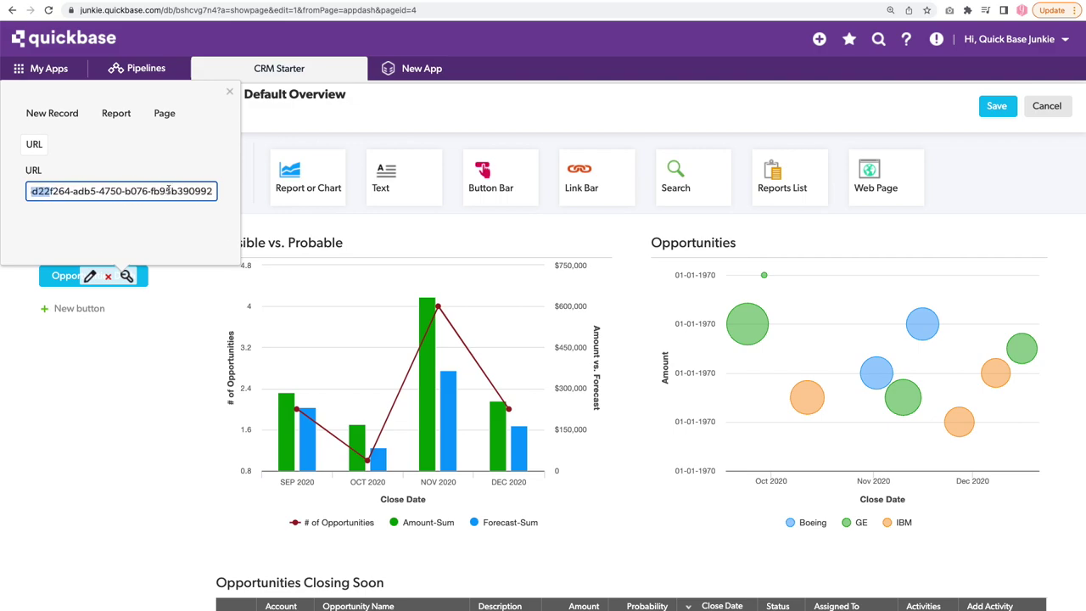
scroll(167, 191, right, 5)
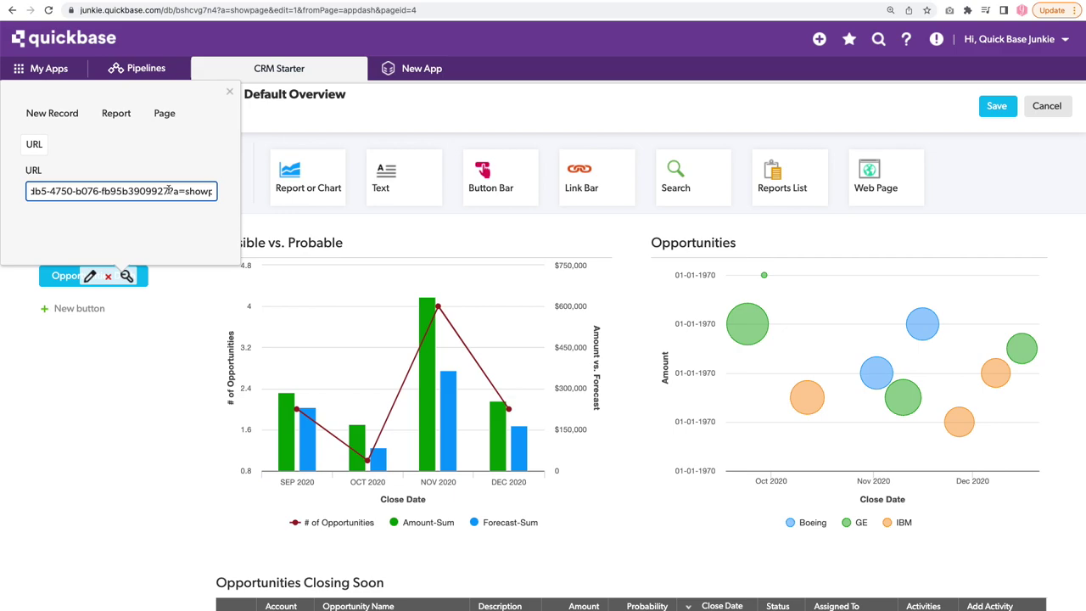
drag(167, 191, 236, 206)
key(BackSpace)
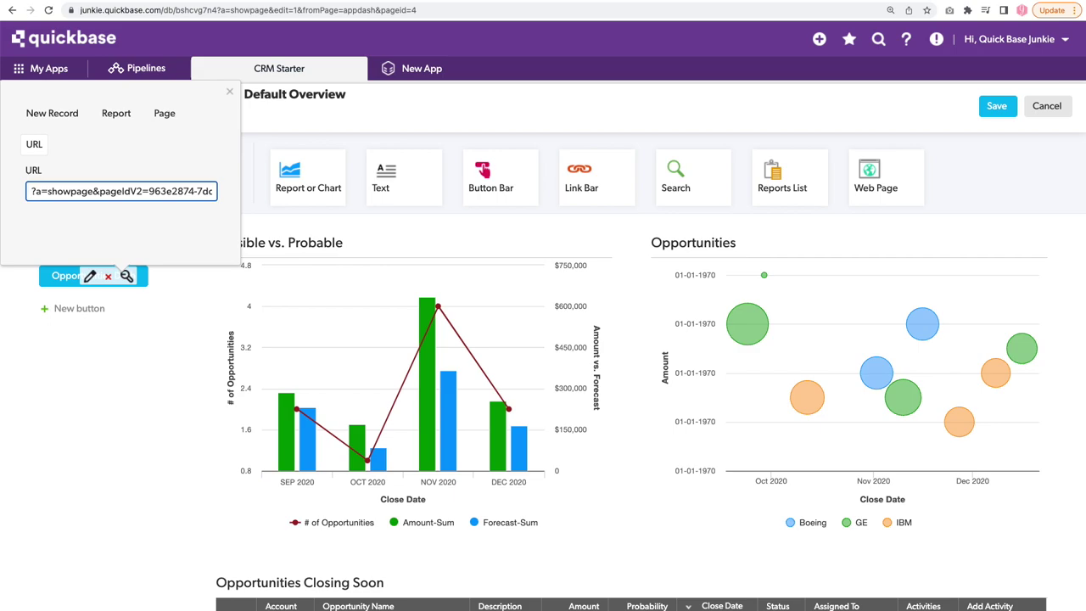
key(Return)
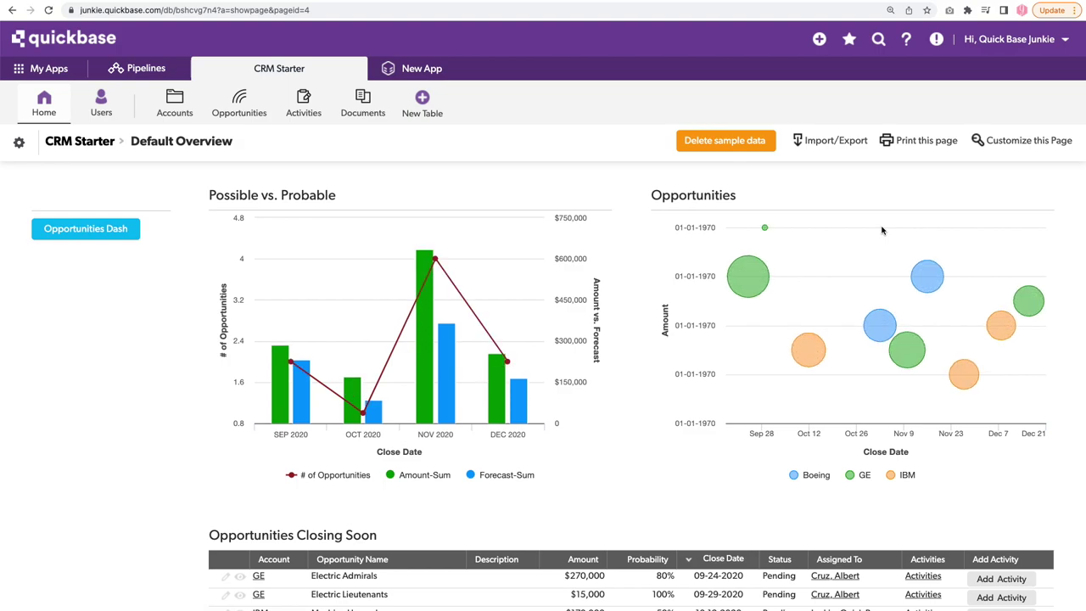
Step: Open the dashboard through the Opportunities Dash button, move its Documents tab before Opportunities in edit mode, and lock it again
click(79, 232)
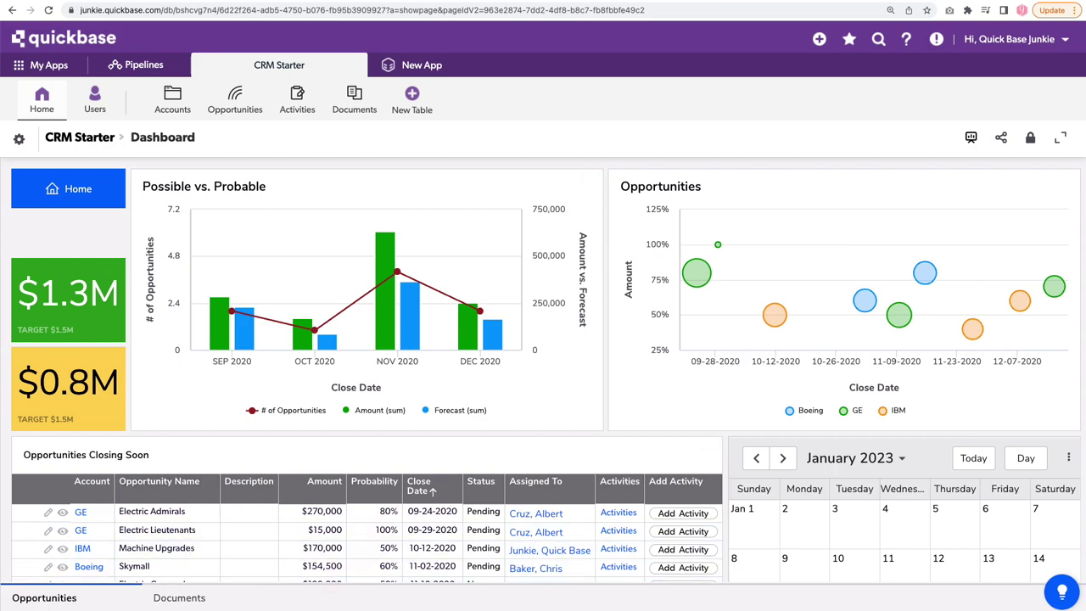
click(1038, 136)
click(267, 600)
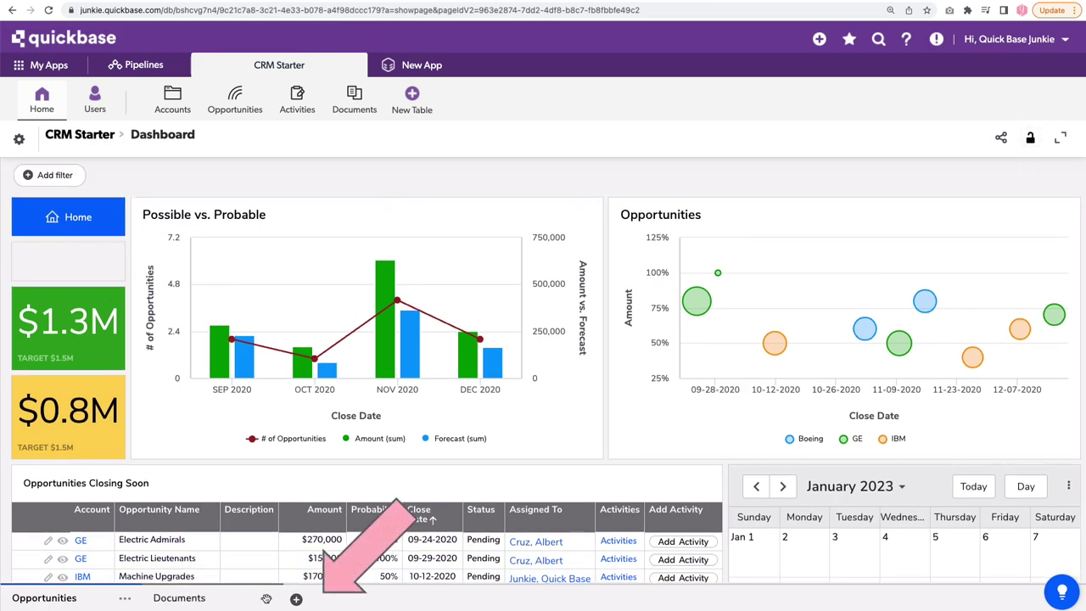
click(268, 478)
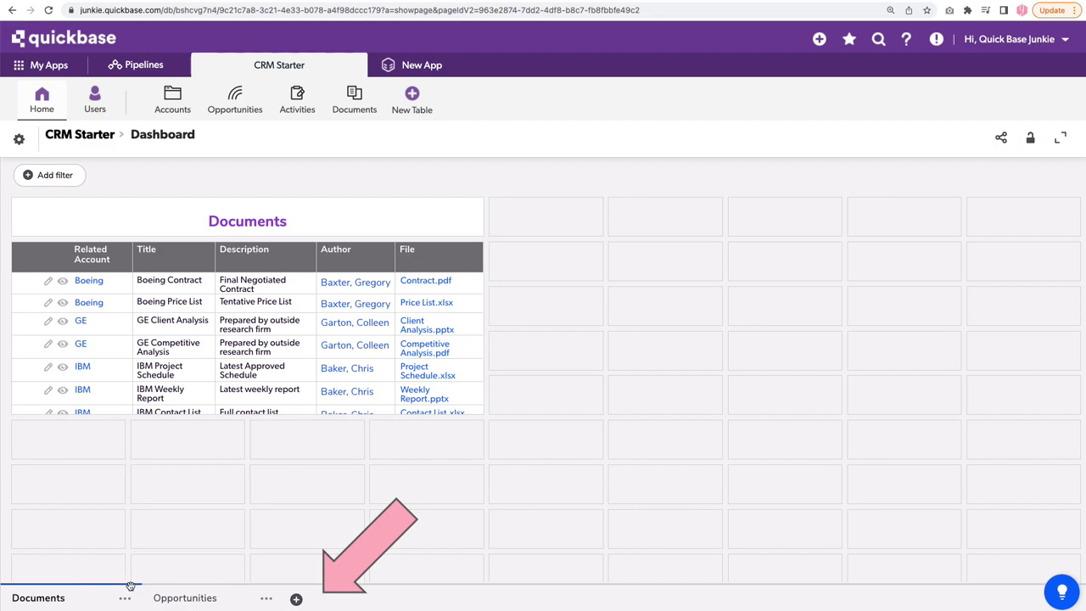
click(306, 484)
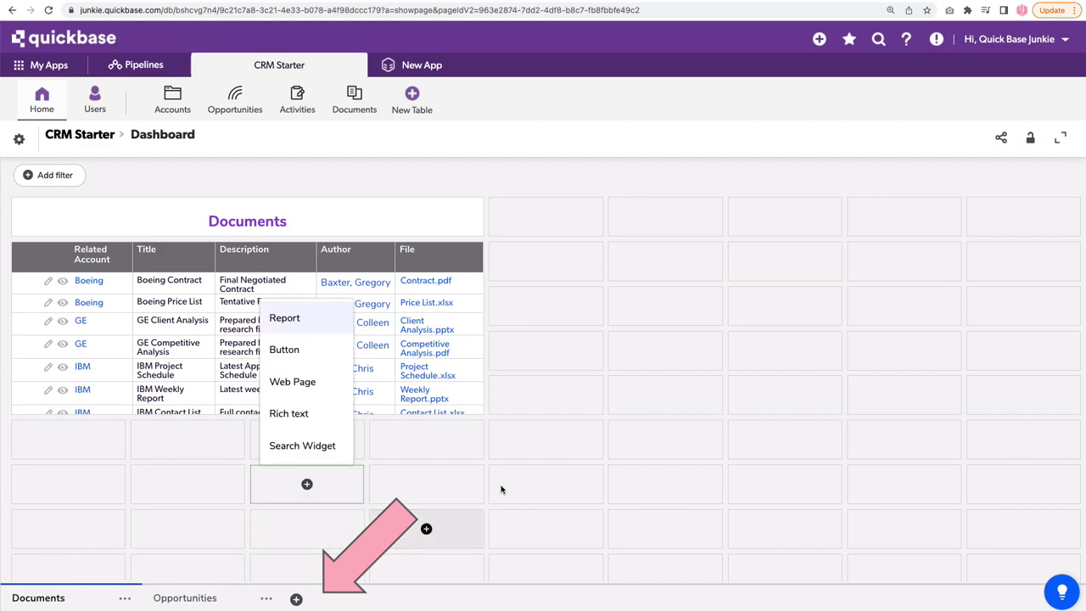
click(1030, 137)
Step: Test the navigation from the Opportunities tab to the home page with Home and back to the dashboard with Opportunities Dash
click(188, 598)
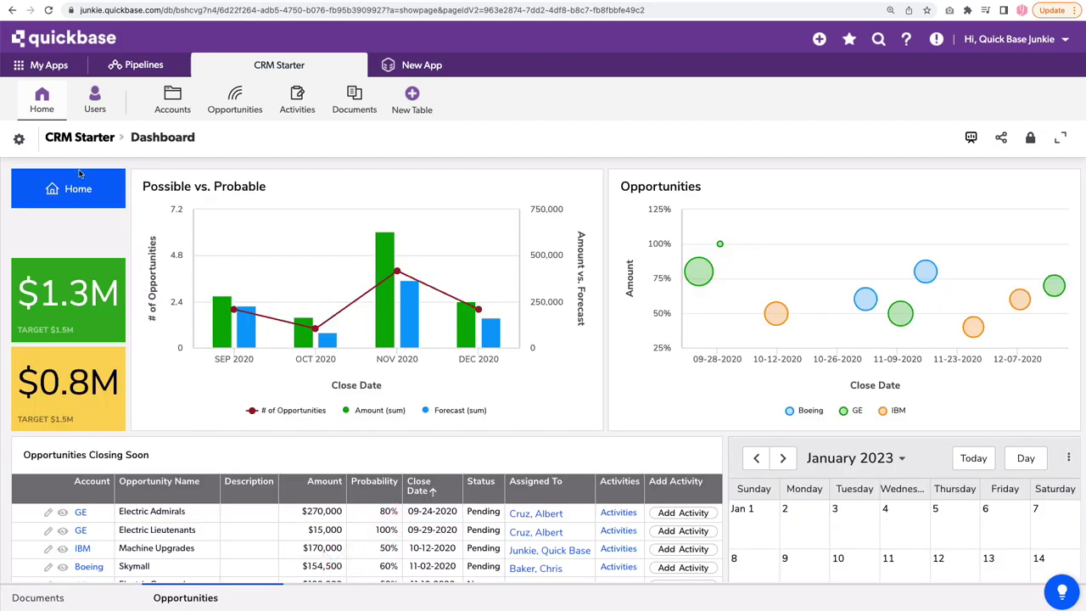
click(72, 188)
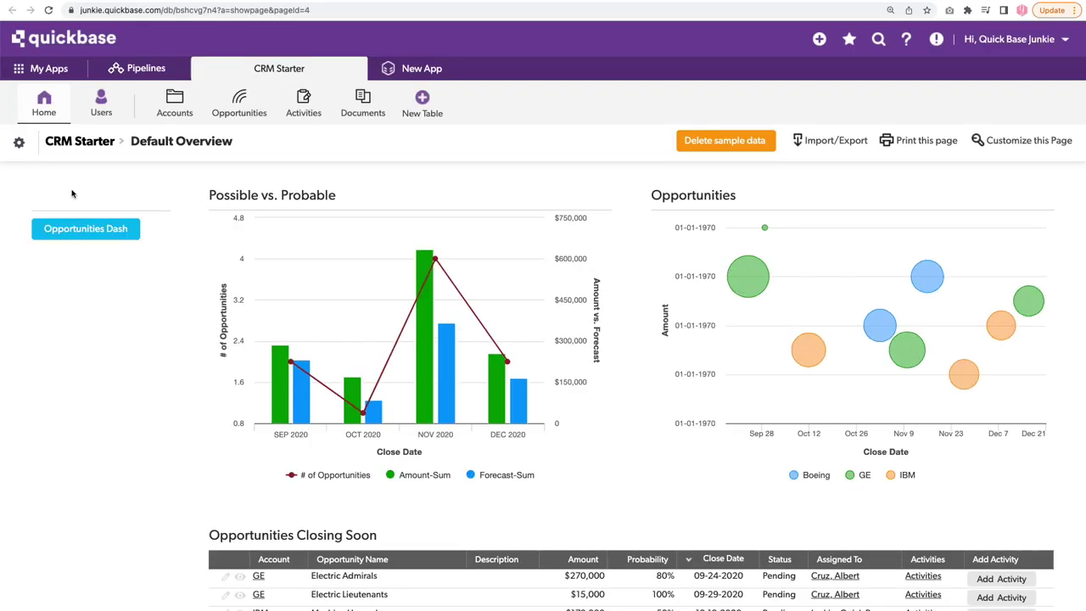
click(108, 227)
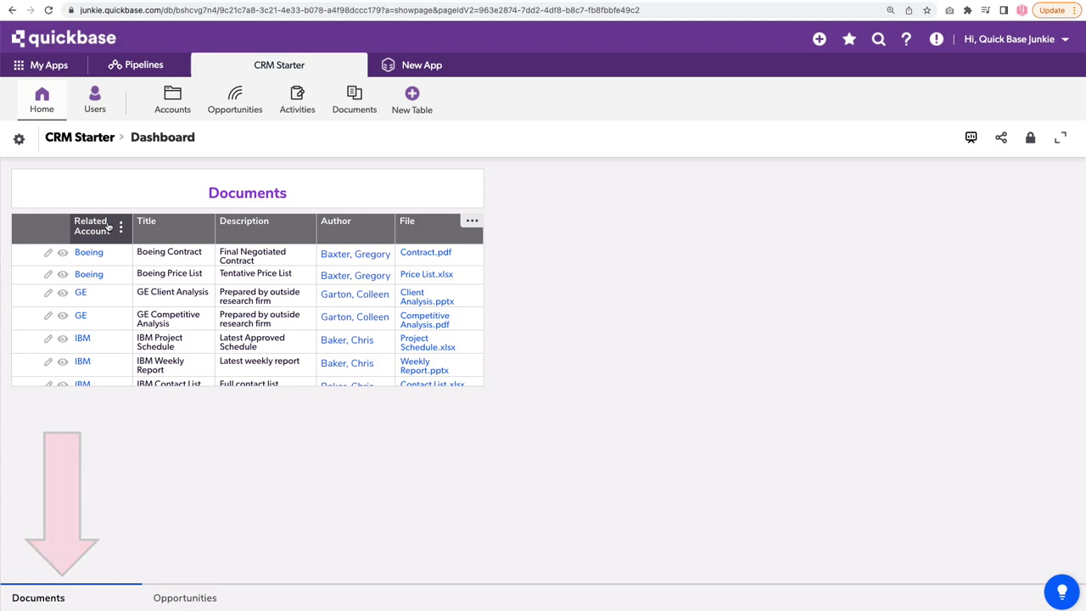
scroll(109, 225, down, 1)
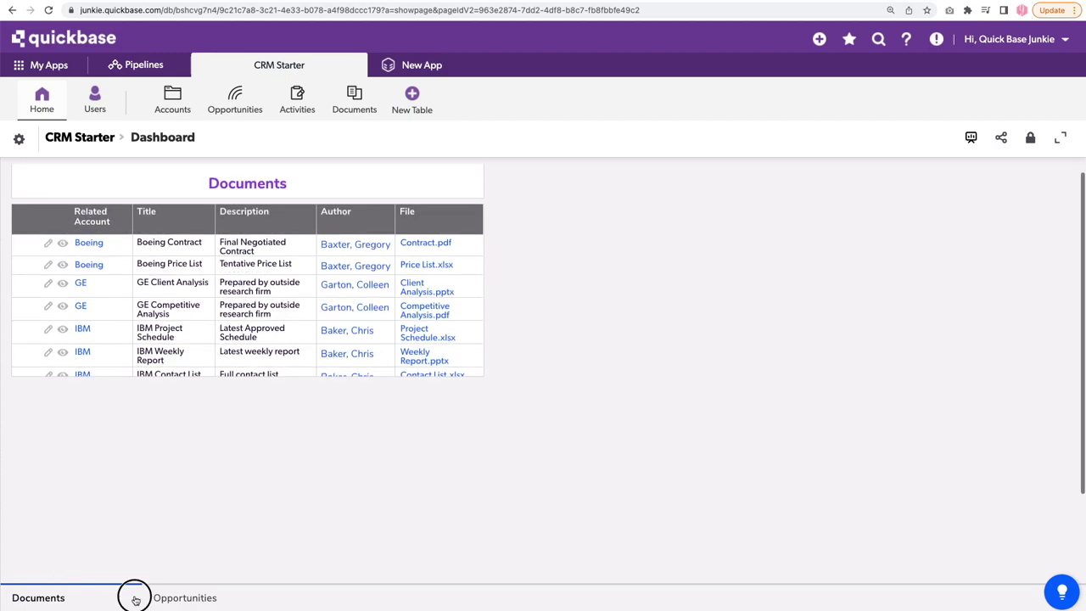
Step: Unlock the dashboard for editing and move its Documents tab after the Opportunities tab
click(1030, 139)
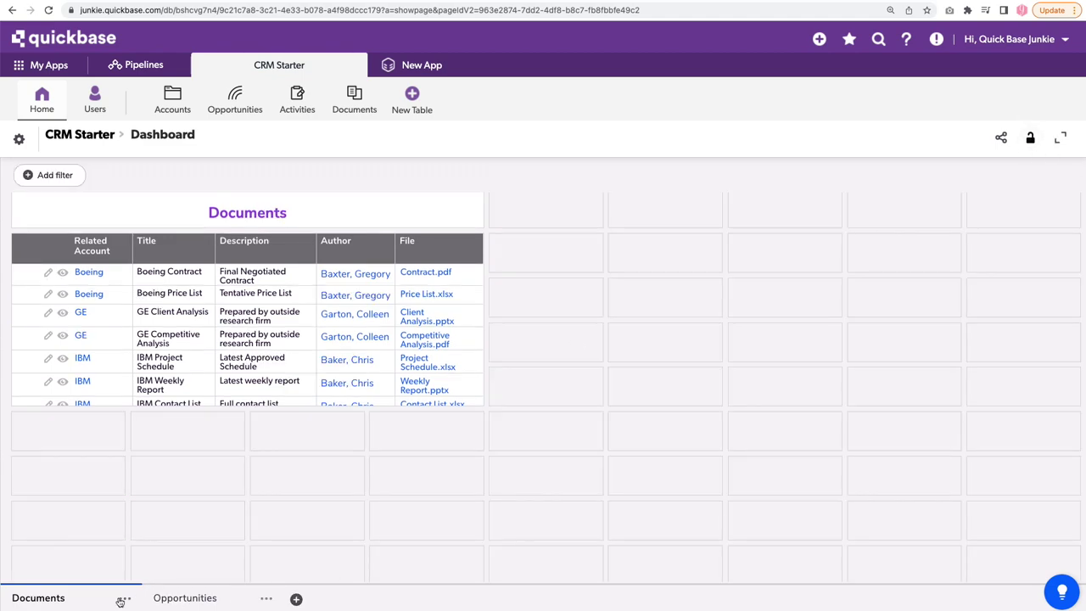
click(125, 598)
click(134, 446)
Step: Create a button in the empty space below Home on the Opportunities tab, with the text Documents and the action Open a link
click(26, 598)
click(68, 255)
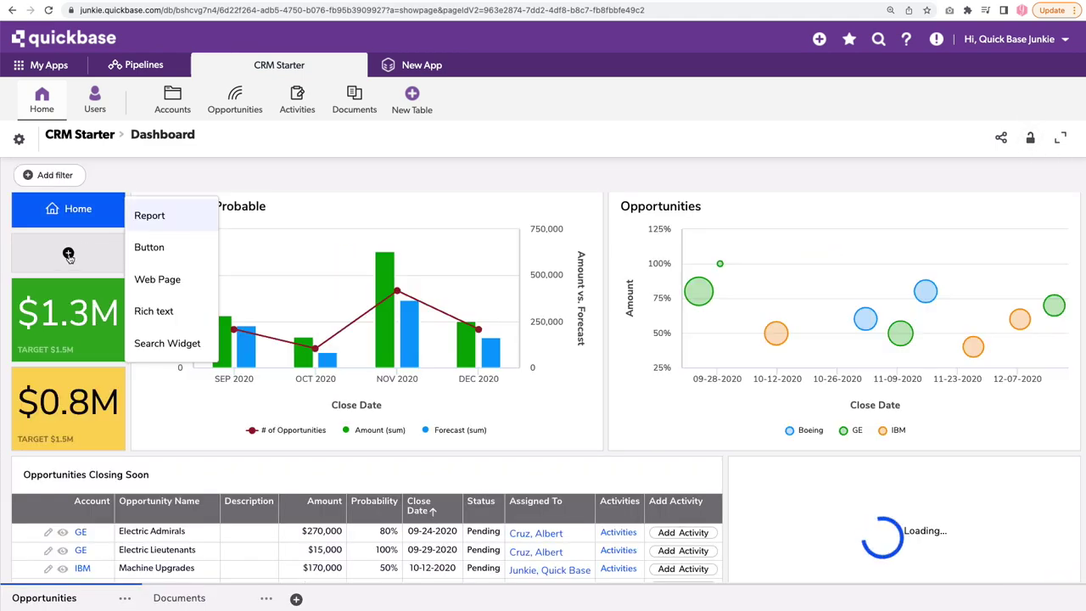
click(187, 248)
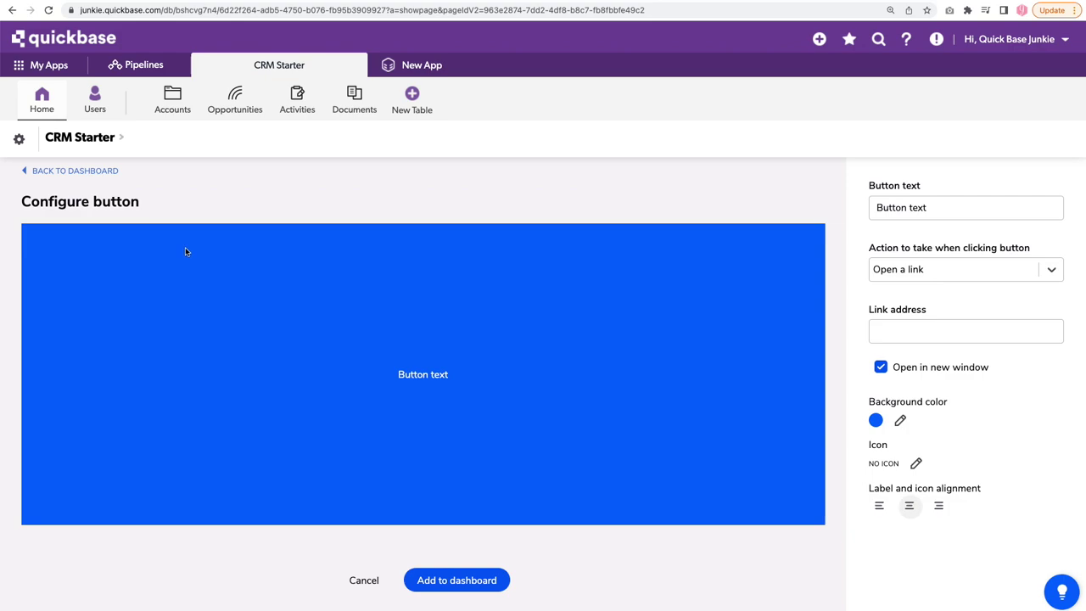
click(1011, 198)
text(Documents)
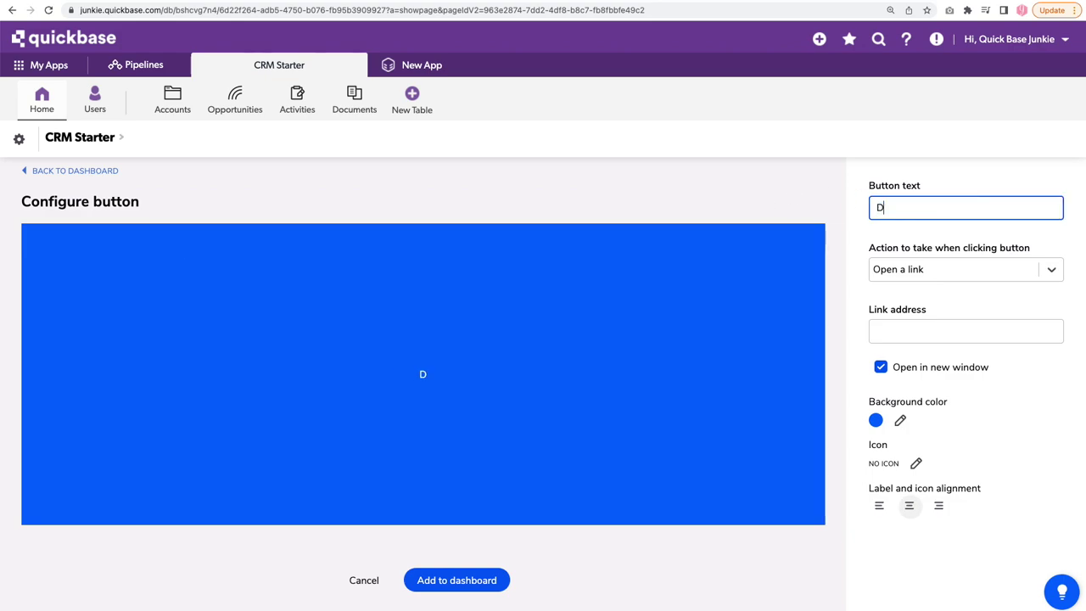
click(942, 268)
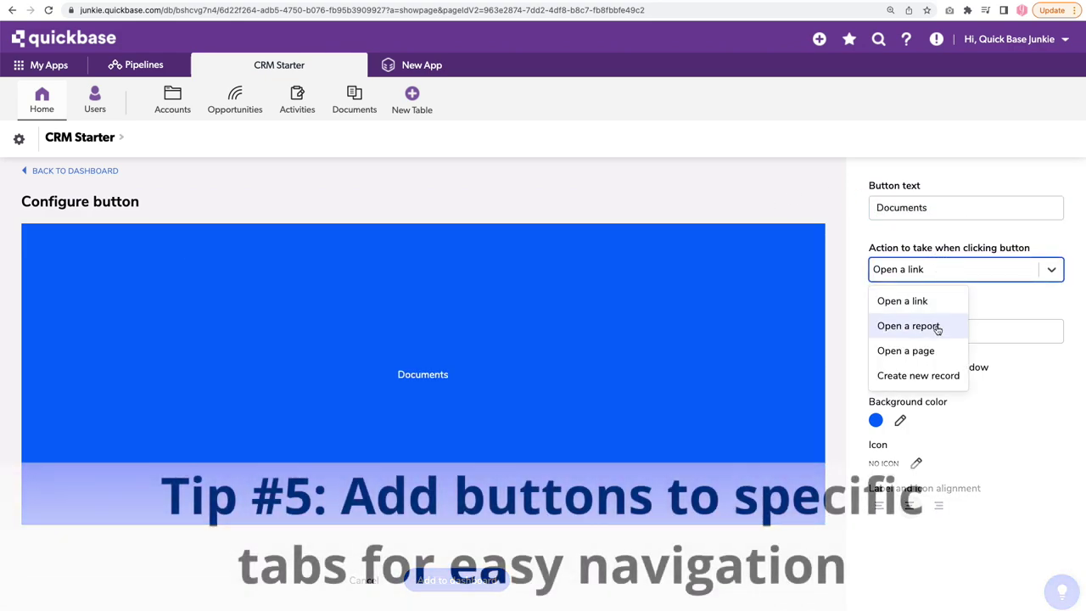
click(952, 303)
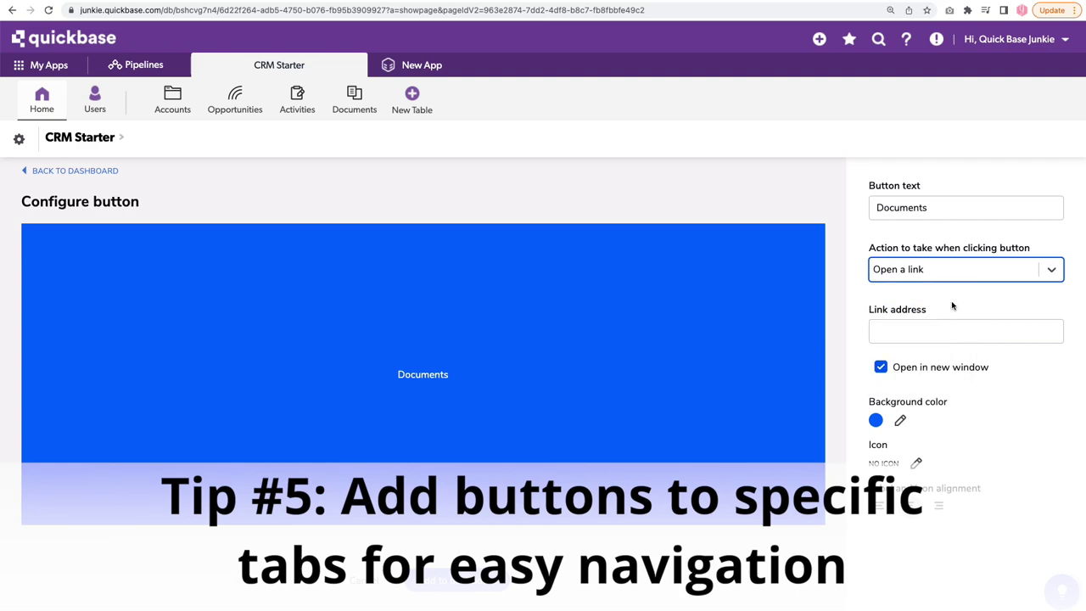
Step: Copy the share link of the dashboard's Documents tab
mouse_move(915, 308)
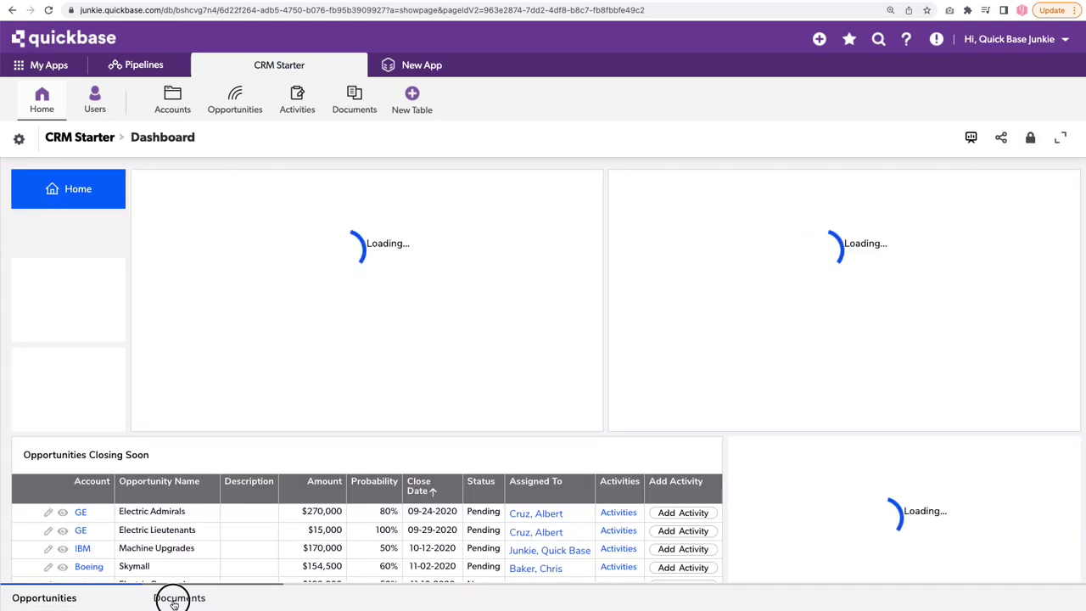
click(175, 598)
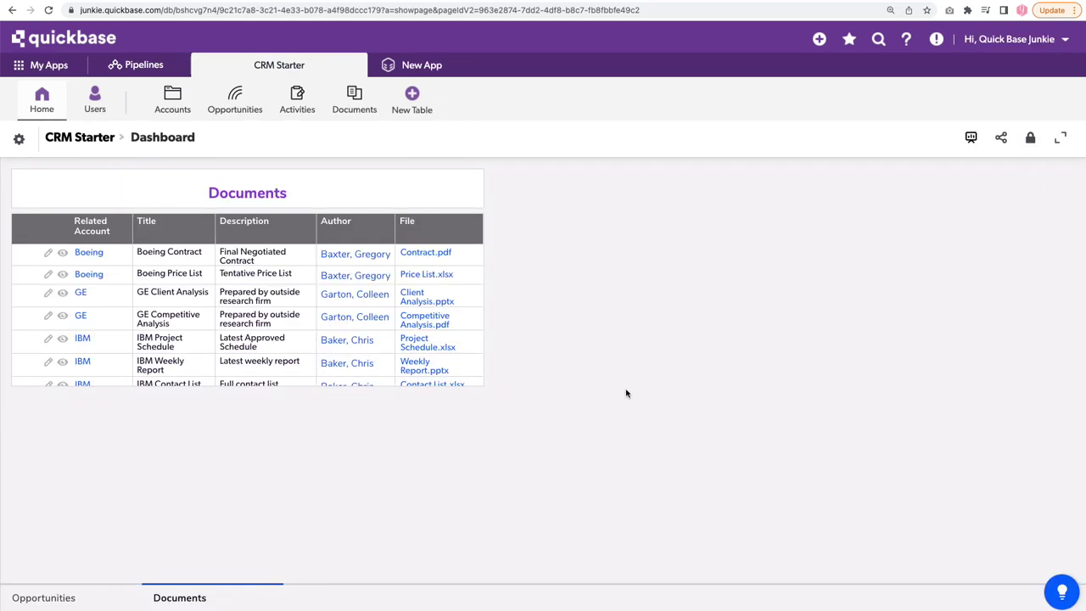
click(1002, 137)
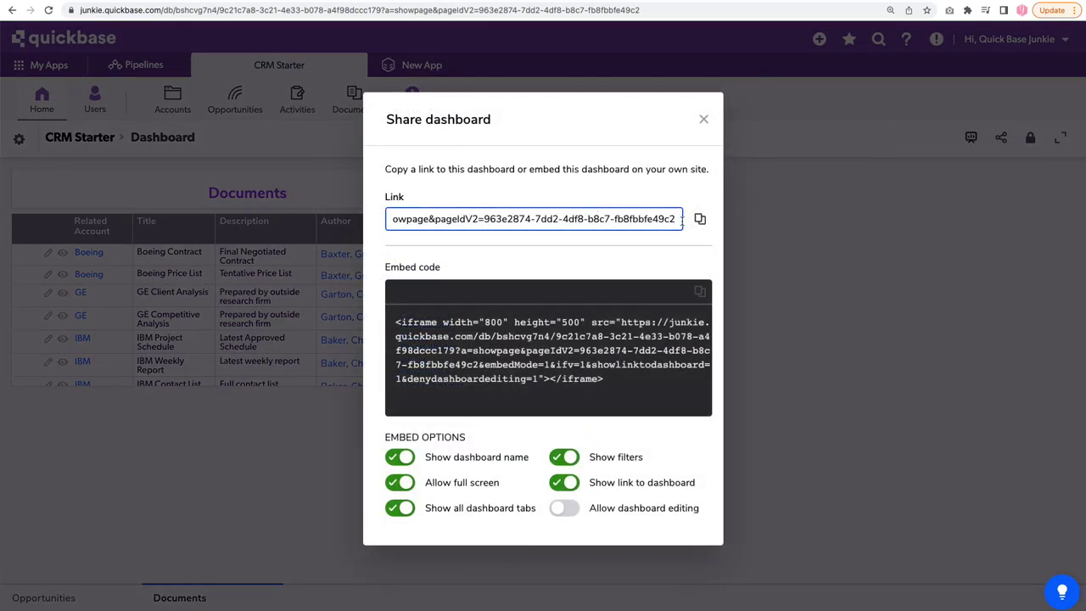
click(699, 219)
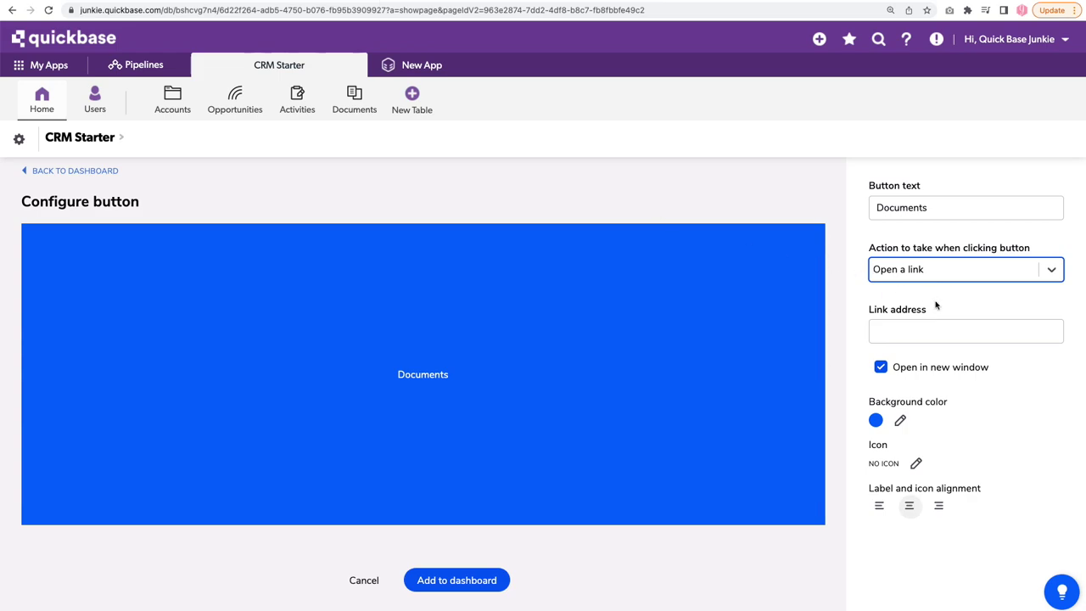
Step: Paste the Documents tab link as the new button's link address and check its tab ID segment
click(936, 331)
key(ctrl+v)
key(Left)
key(Left)
key(Left)
key(Left)
key(Left)
key(Left)
key(Left)
key(Left)
key(Left)
key(Left)
key(Left)
key(Left)
key(Left)
key(Left)
key(Left)
key(Left)
key(Left)
key(Left)
key(Left)
key(Left)
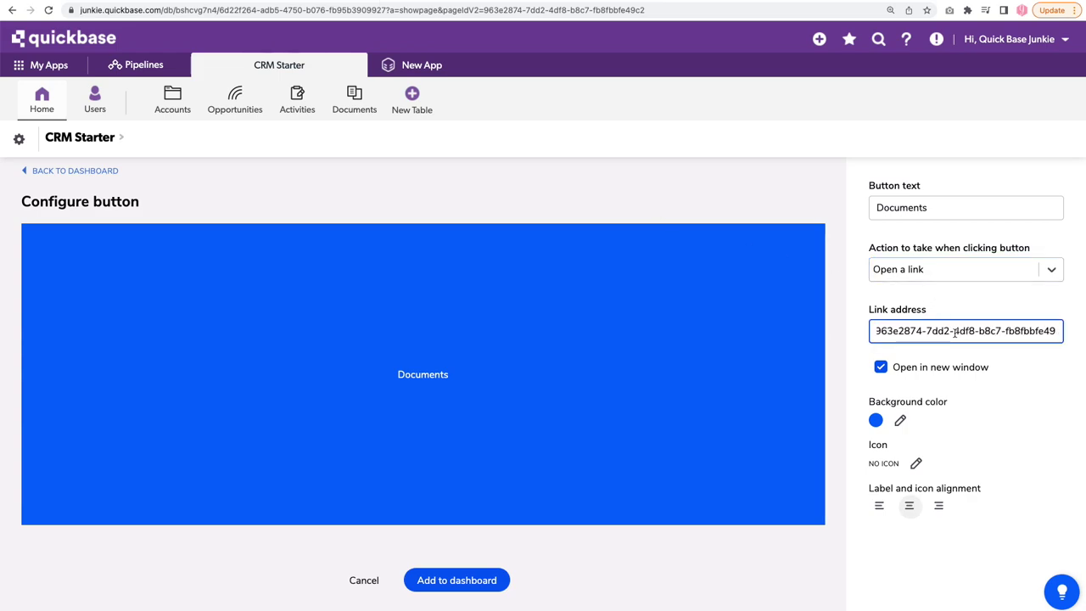
key(Left)
key(Left)
key(Left)
key(Left)
key(Left)
key(Left)
key(Left)
key(Left)
key(Left)
key(Left)
key(Left)
key(Left)
key(Left)
key(Left)
key(Left)
key(Left)
key(Left)
key(Left)
key(Left)
key(Left)
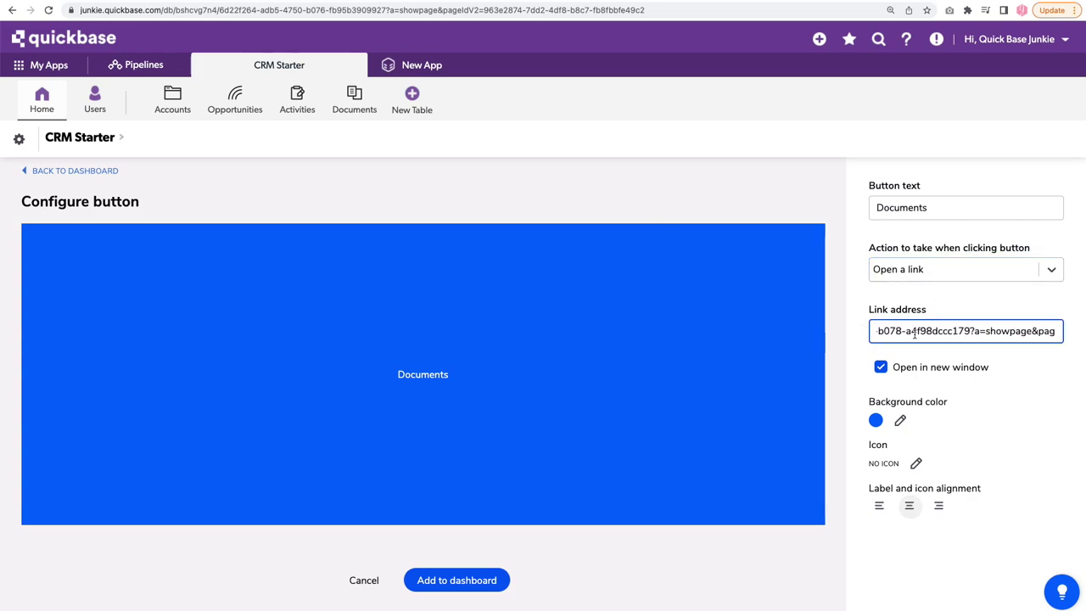
key(Right)
key(Right)
key(Right)
key(Right)
key(Right)
key(Right)
key(Right)
key(Right)
key(Right)
key(Right)
key(Right)
key(Right)
key(Right)
key(Right)
key(Right)
key(Right)
key(Right)
key(Right)
key(Right)
key(Right)
key(Left)
key(Left)
key(Left)
key(Left)
key(Left)
key(Left)
key(Left)
key(Left)
key(Left)
key(Left)
key(Left)
key(Left)
key(Left)
key(Left)
key(Left)
key(Left)
key(Left)
key(Left)
key(Left)
key(Left)
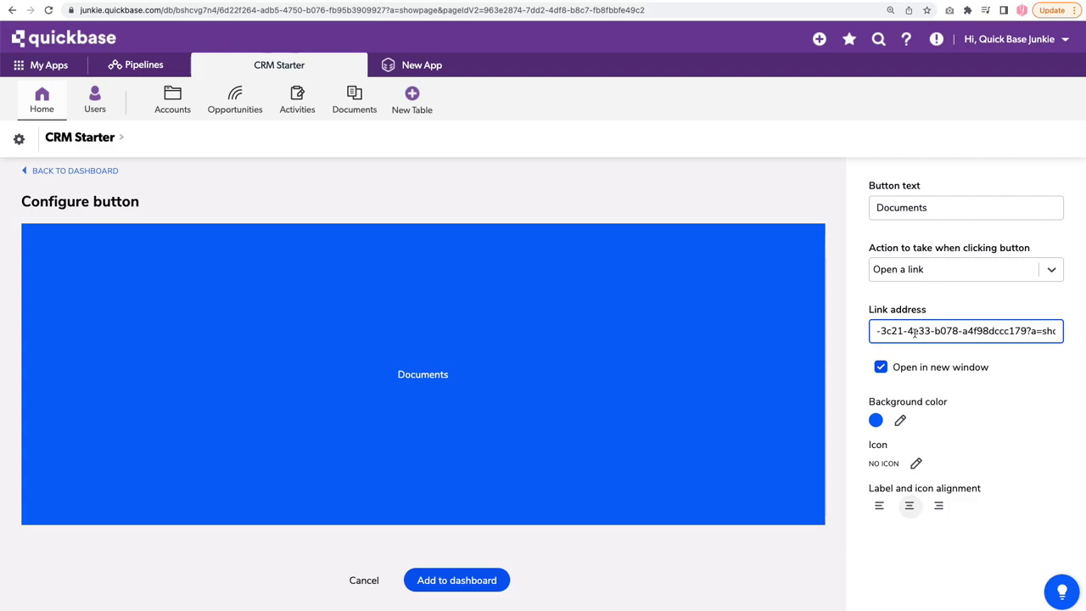
Step: Give the Documents button the orange background #f7b745 and a list icon, and add it to the dashboard
click(879, 422)
click(863, 266)
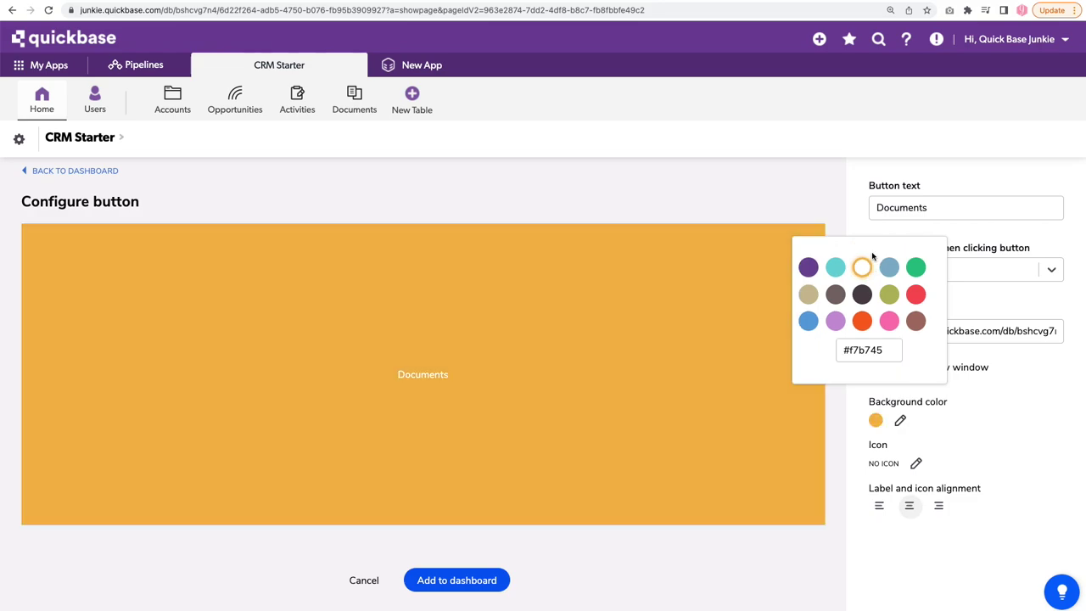
click(916, 463)
click(1030, 221)
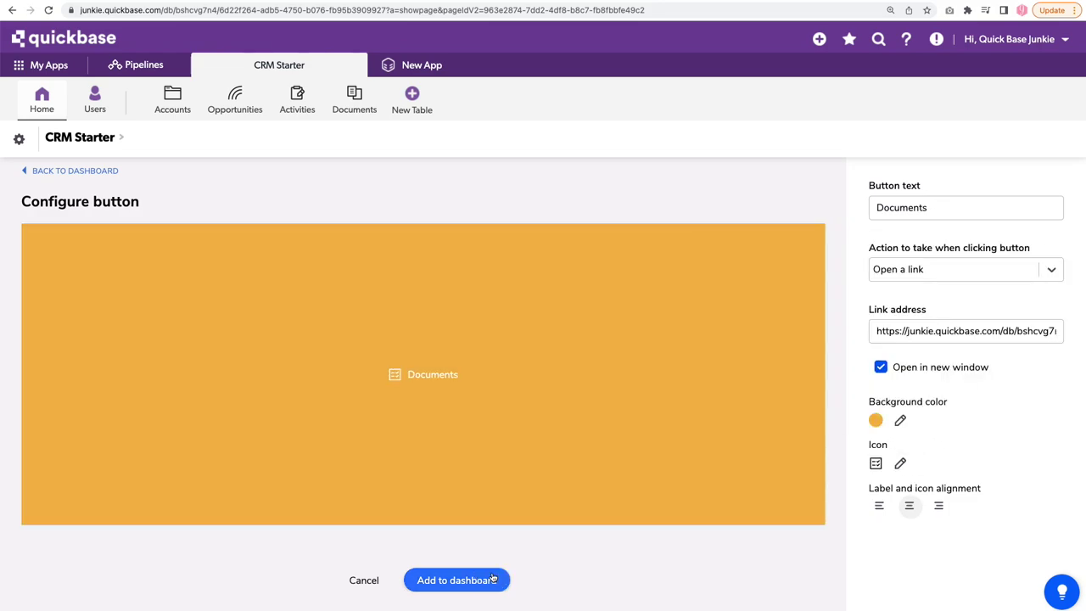
click(490, 580)
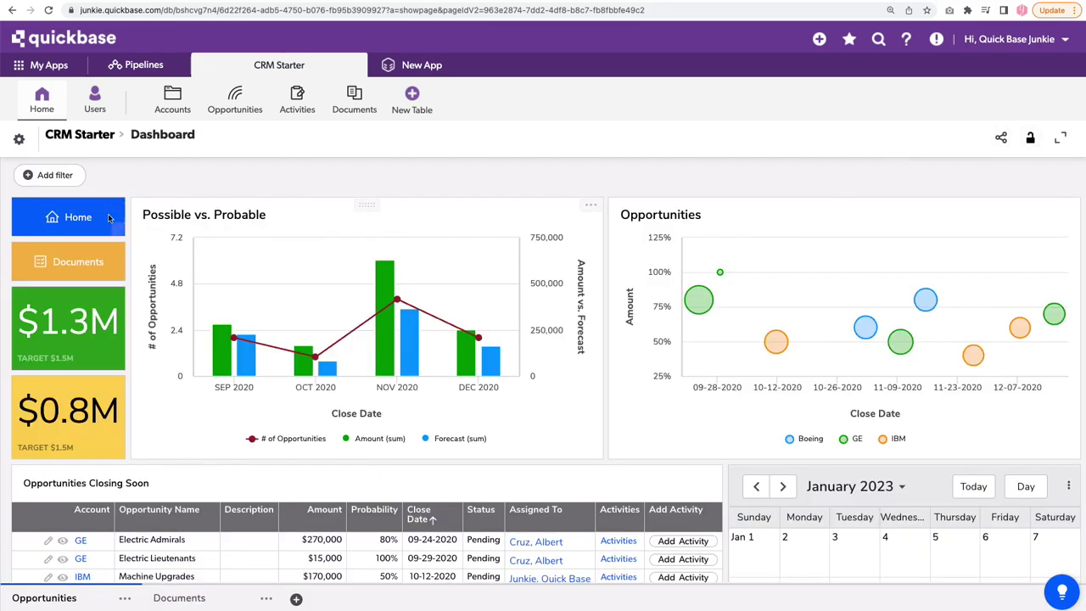
Step: Turn off opening in a new window for the dashboard's Home button and update the widget
click(114, 210)
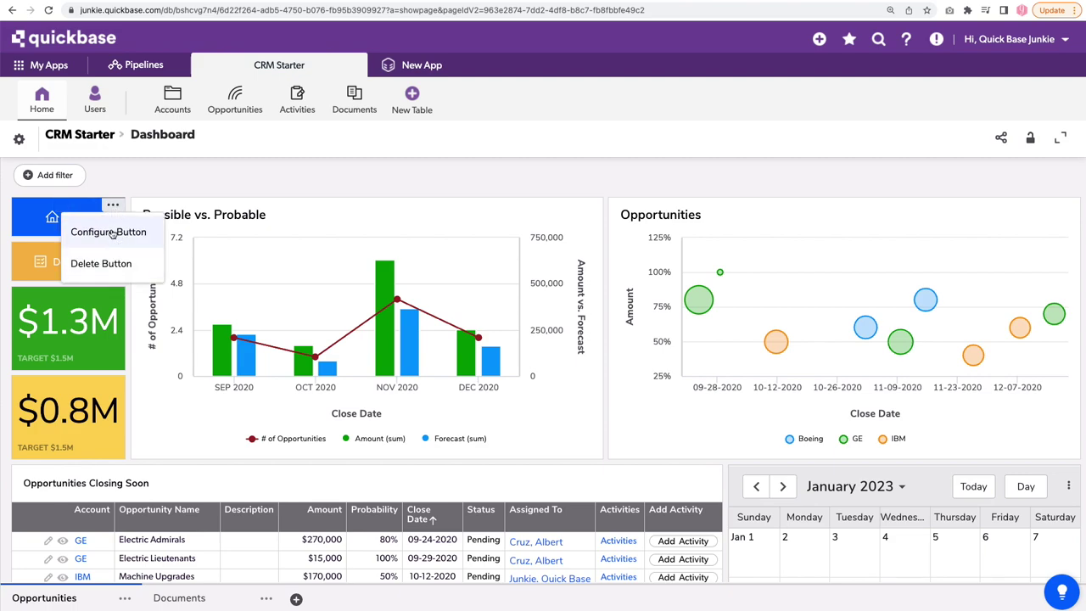
click(107, 229)
click(881, 368)
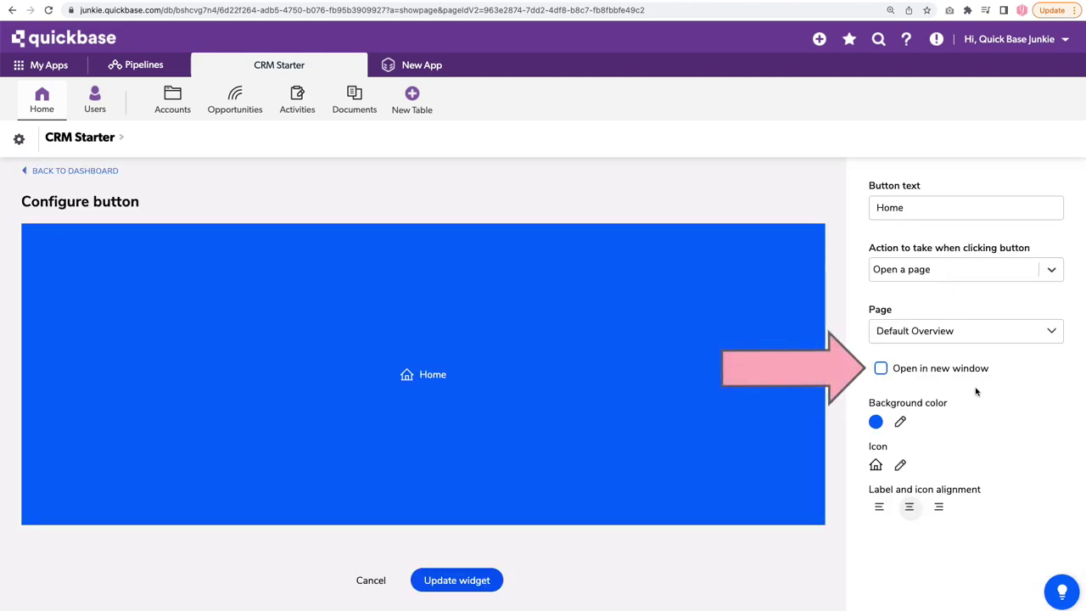
click(456, 579)
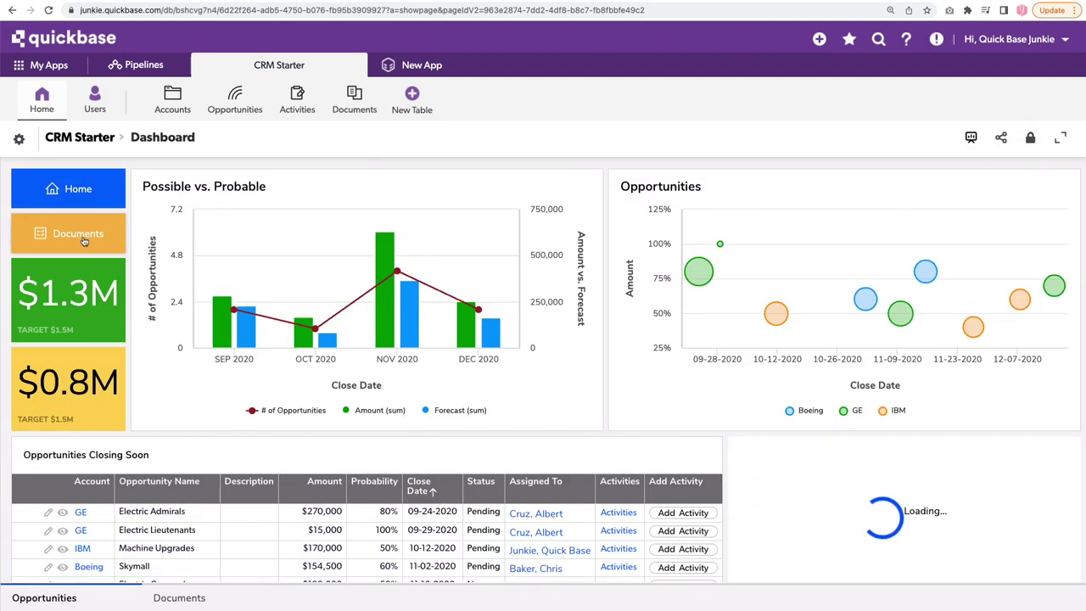
Step: Test the Documents button from the Opportunities tab of the dashboard
click(81, 242)
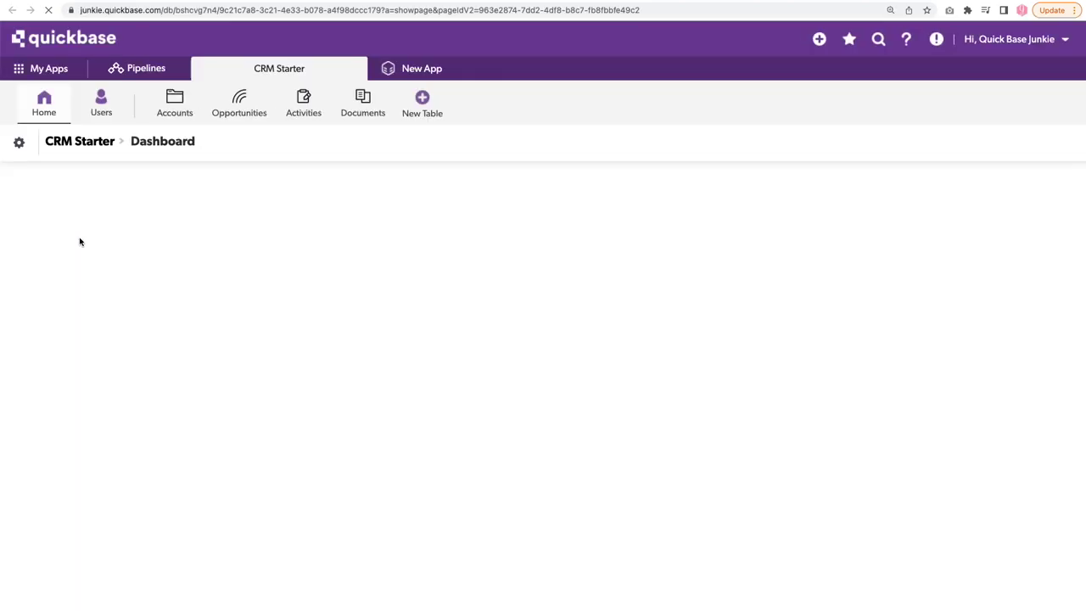